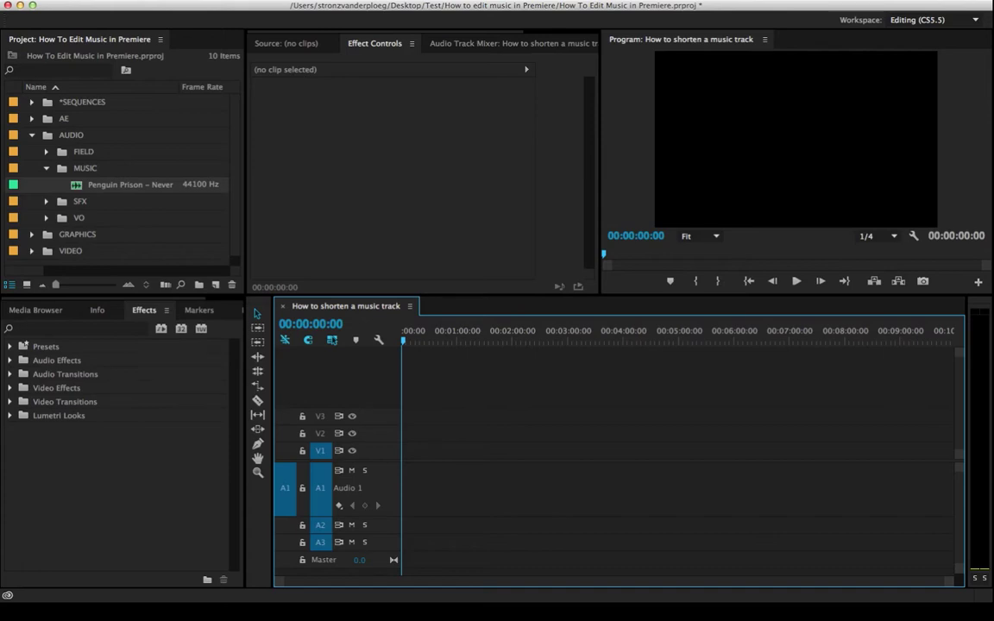
Place the Penguin Prison – Never Gets Old music track on audio track A1 at the start of the sequence
left_click_drag(179, 87, 214, 87)
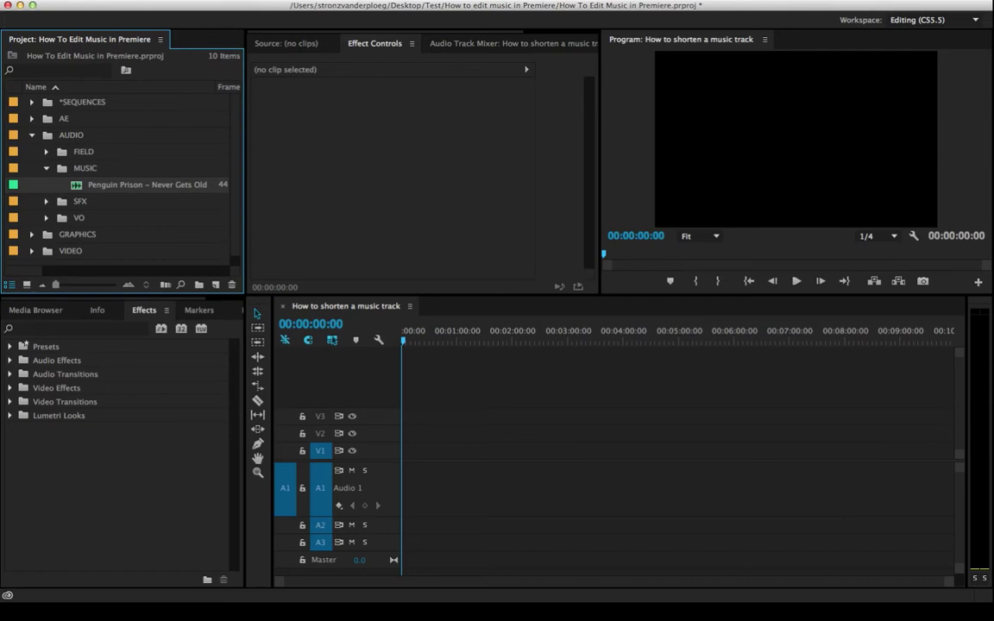
left_click_drag(146, 185, 404, 491)
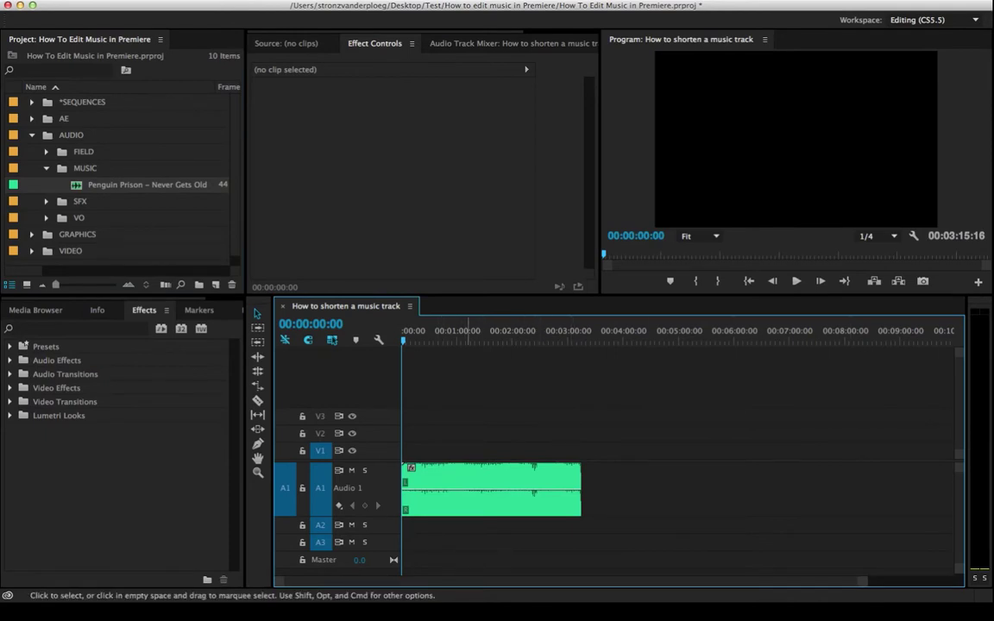
Select the music clip and play it through, adding clip markers at regular musical intervals along its whole length
key("space")
key("z")
left_click(471, 485)
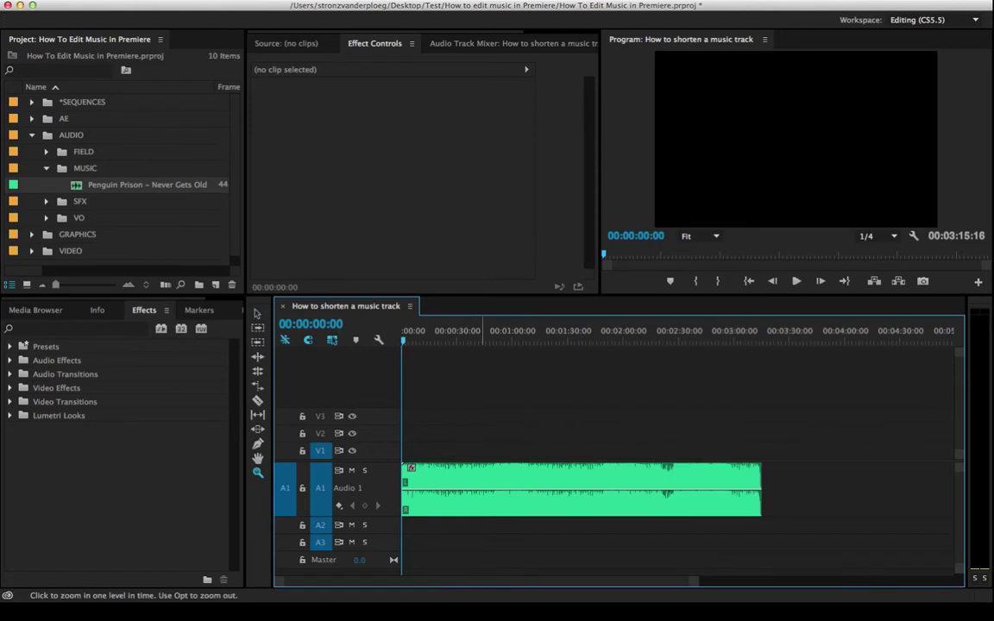
left_click(480, 485)
key("minus")
key("v")
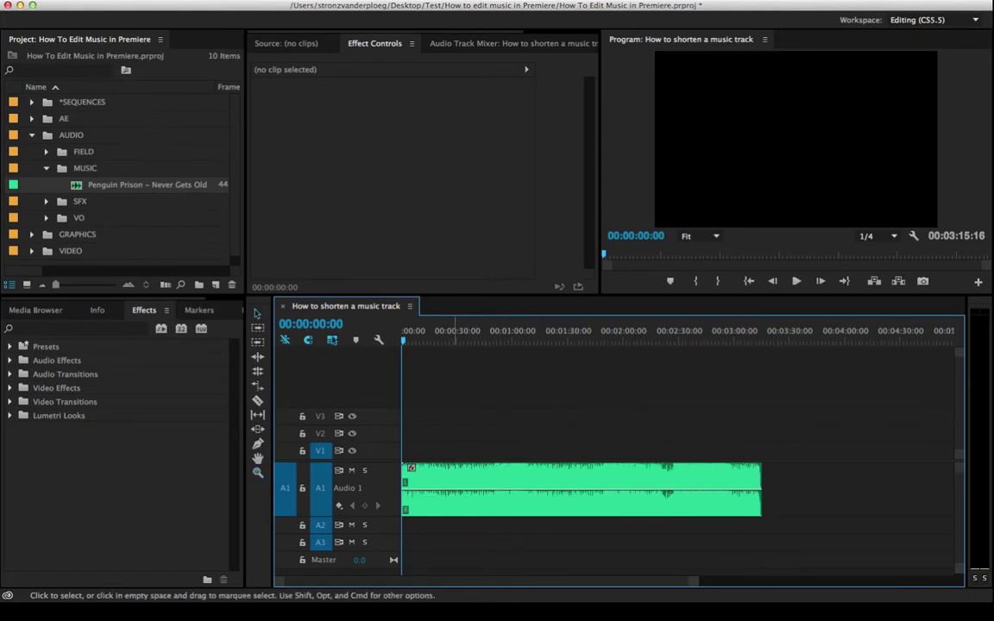
left_click(455, 483)
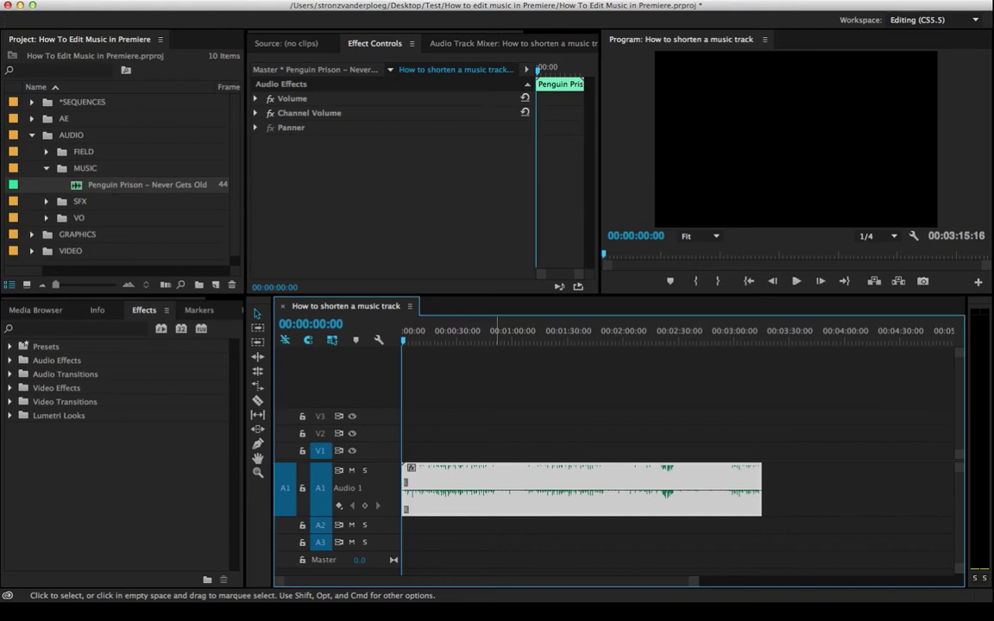
key("space")
key("m")
key("m")
key("m")
key("m")
key("m")
key("m")
key("m")
key("m")
key("m")
key("m")
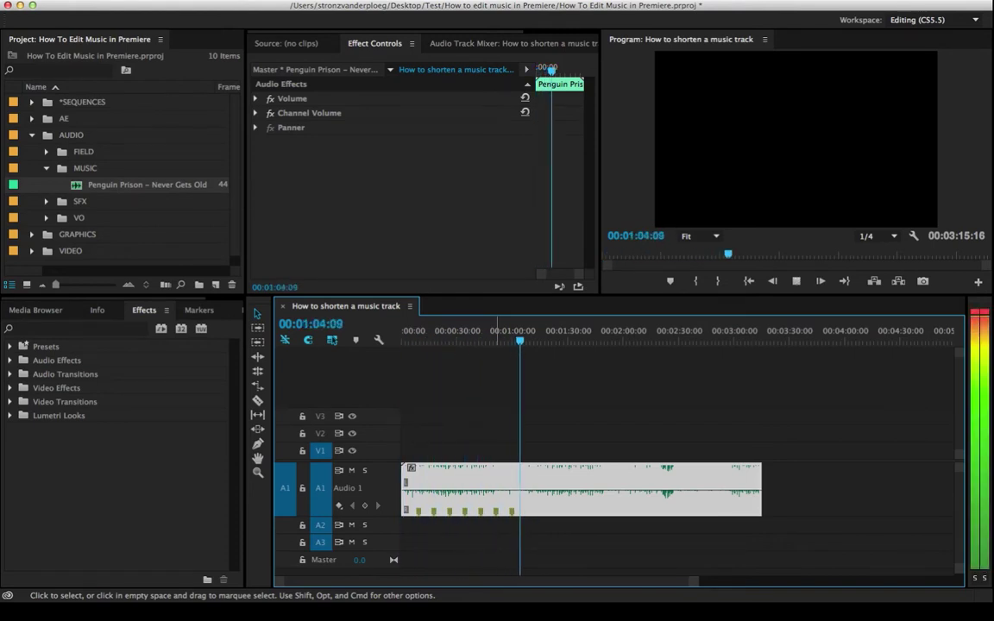
key("m")
key("m")
key("m")
key("m")
key("m")
key("m")
key("m")
key("m")
key("m")
key("m")
key("m")
key("m")
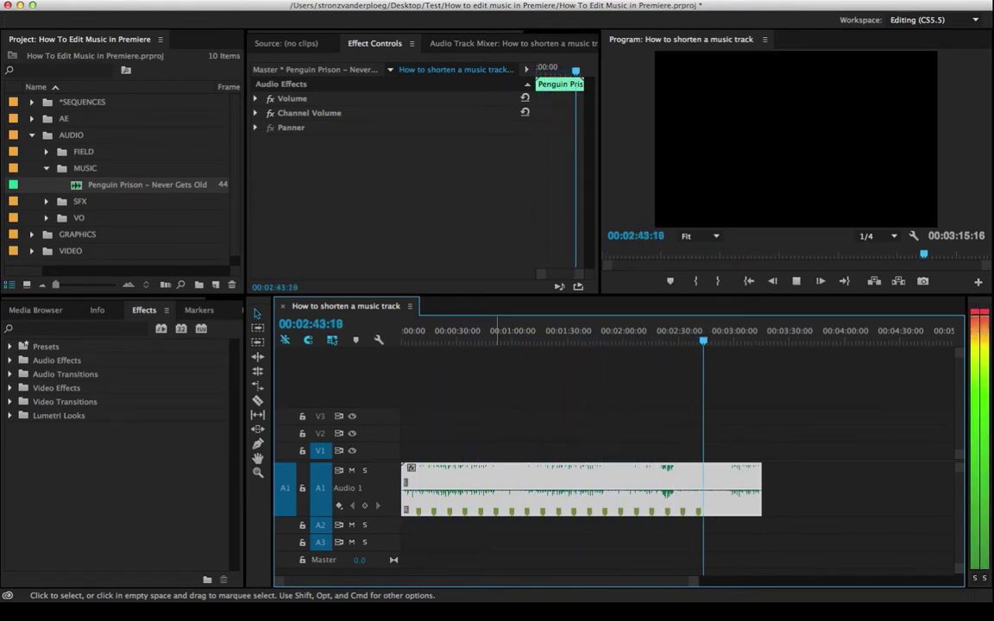
key("m")
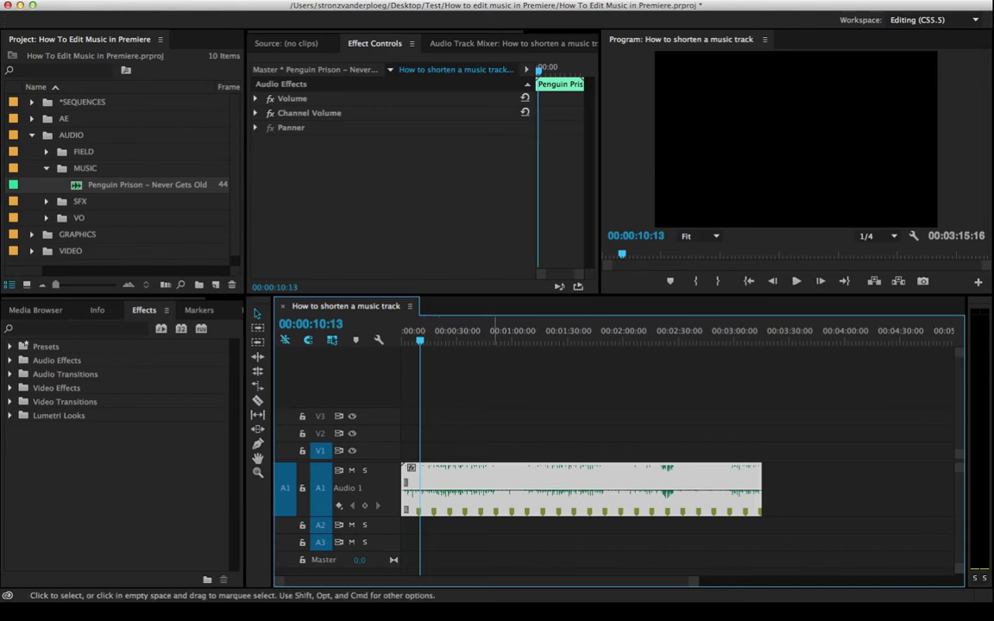
Split the music clip with the Razor tool at the marker near 00:00:51
key("z")
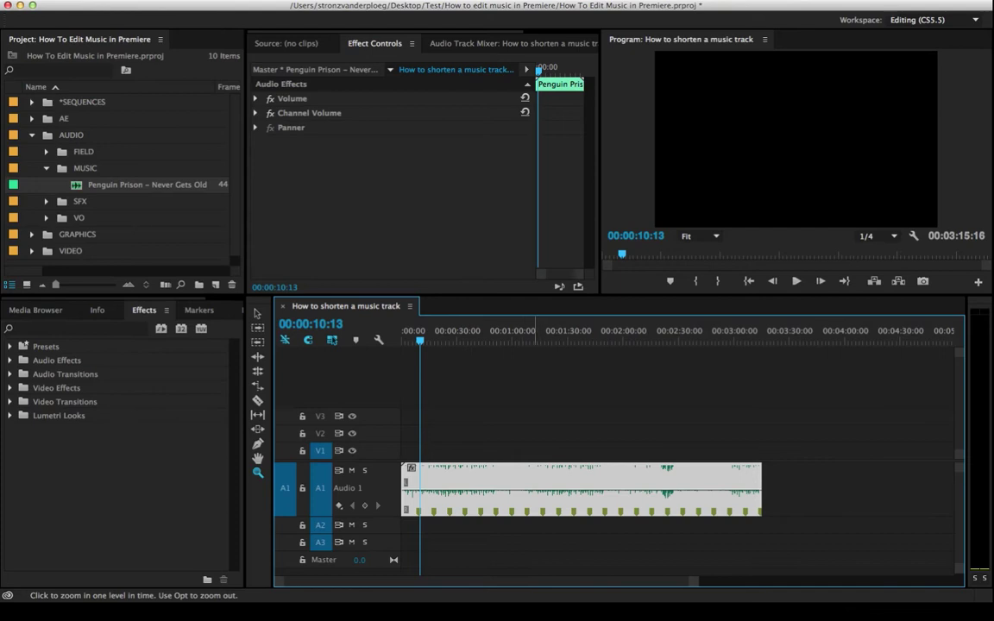
left_click(526, 489)
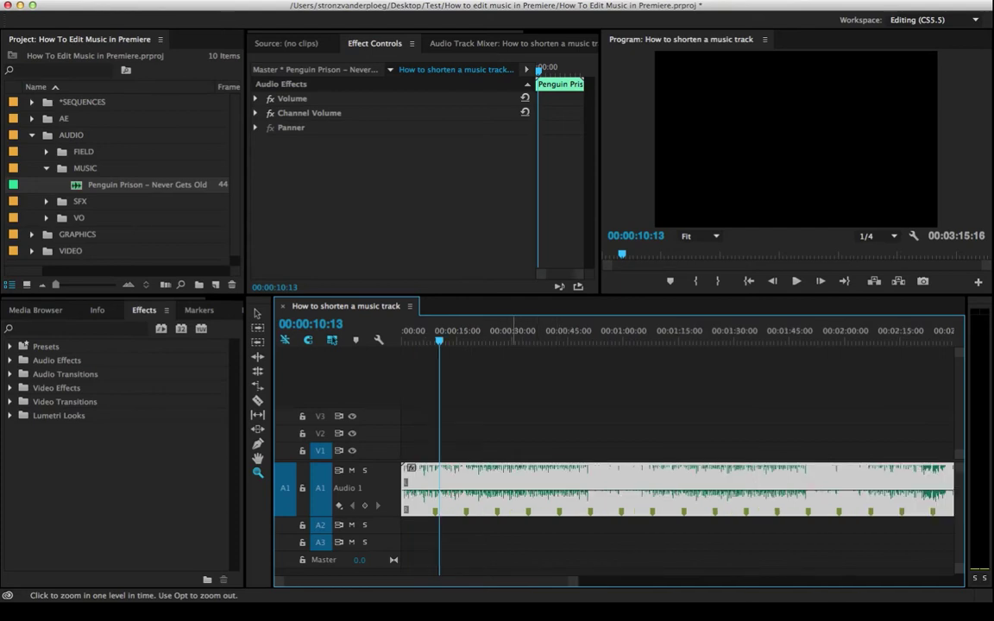
left_click_drag(514, 333, 569, 333)
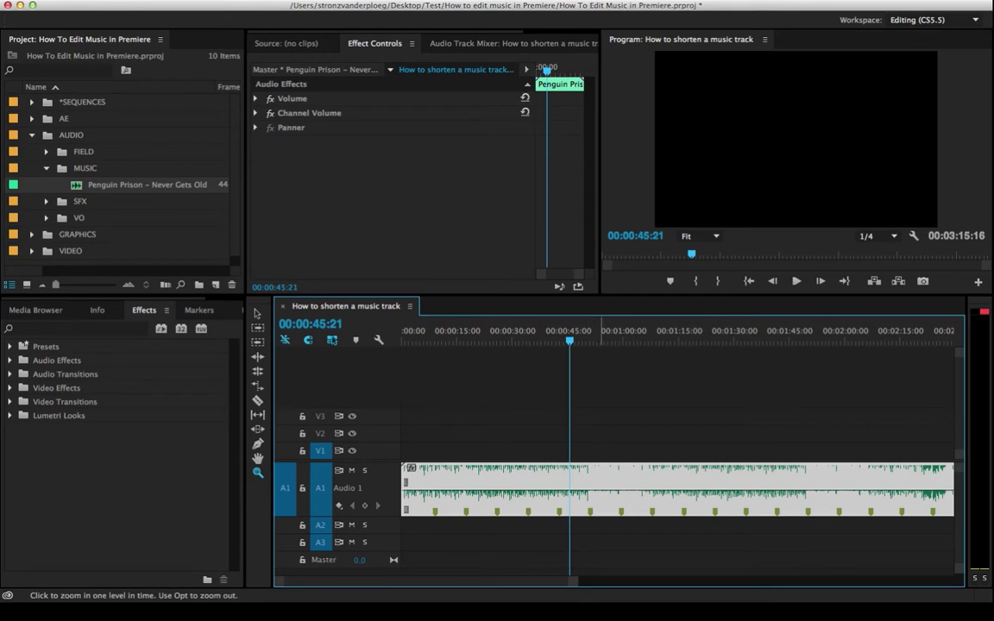
key("c")
left_click(589, 487)
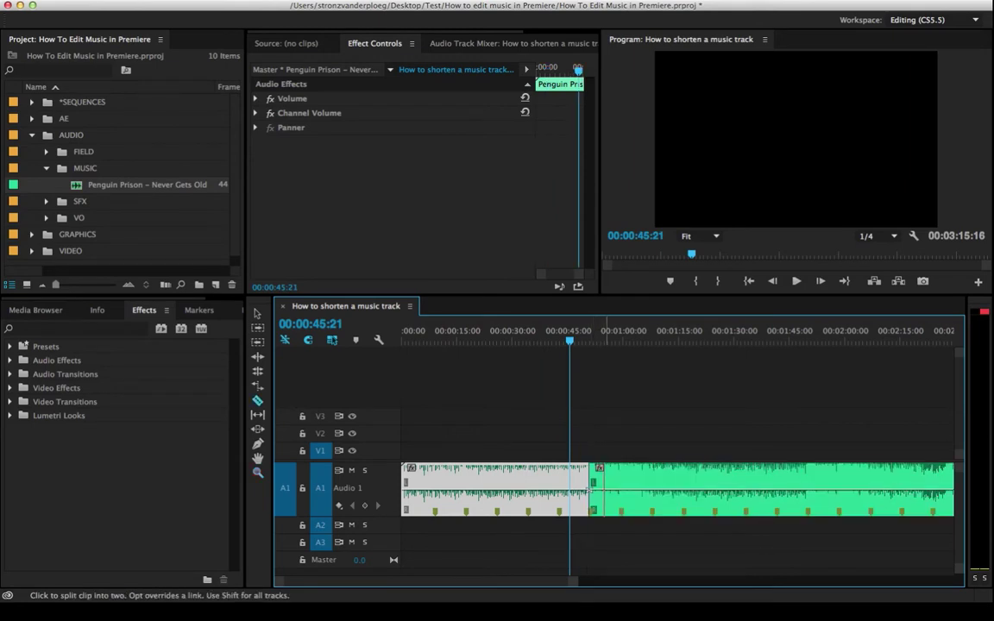
Listen to the music after the first cut and split it again at the marker near 00:01:08
key("minus")
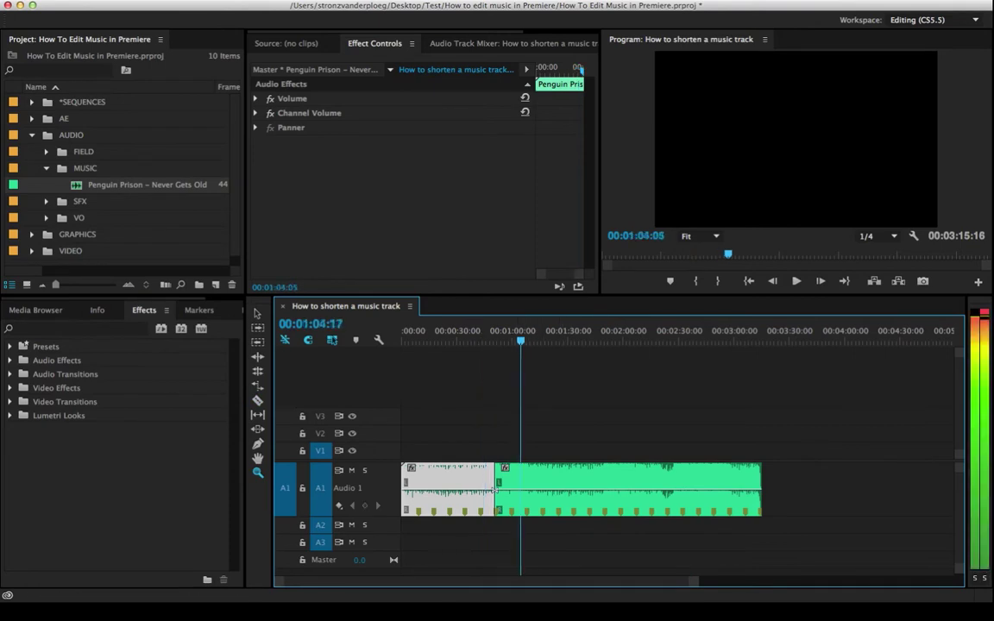
key("equal")
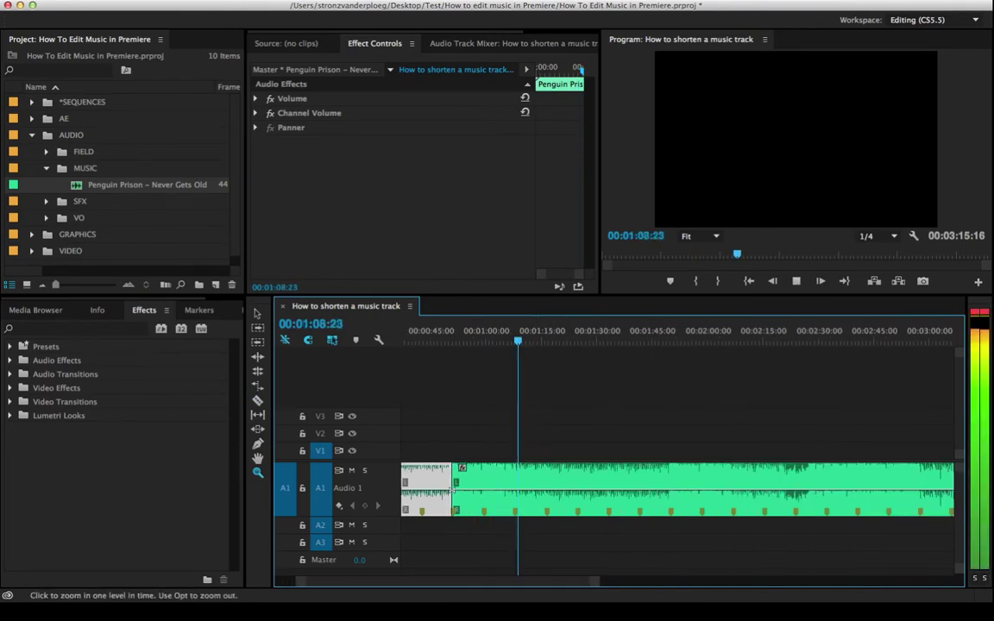
key("equal")
key("space")
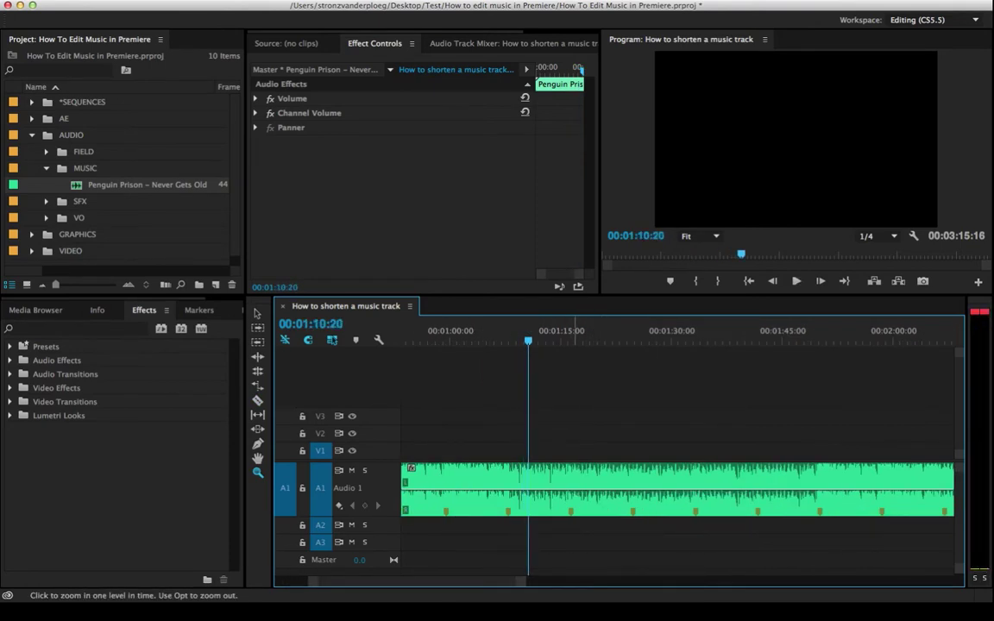
key("minus")
key("Up")
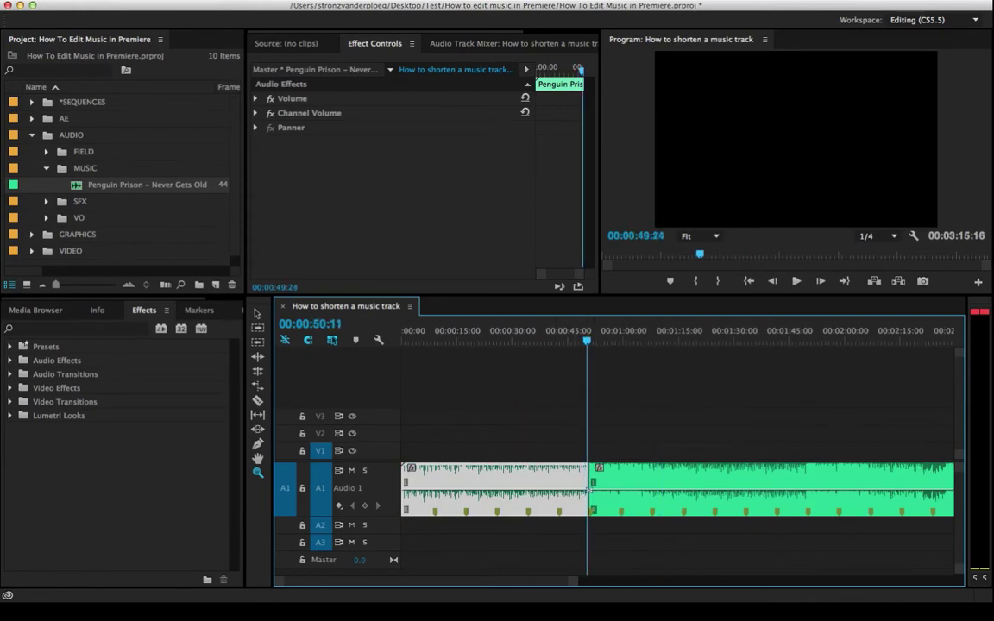
key("space")
key("space")
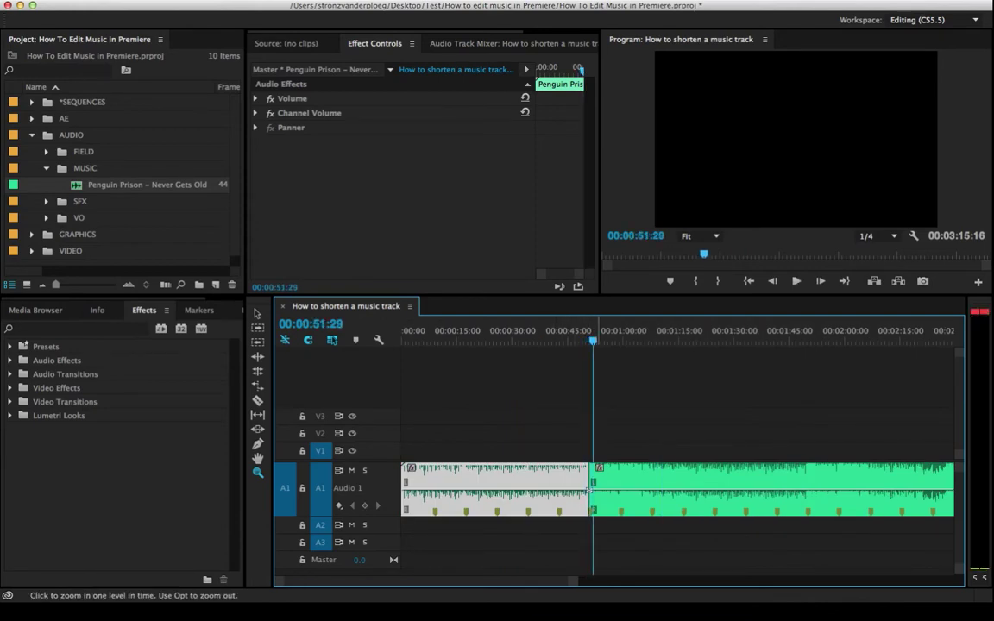
left_click(641, 334)
key("space")
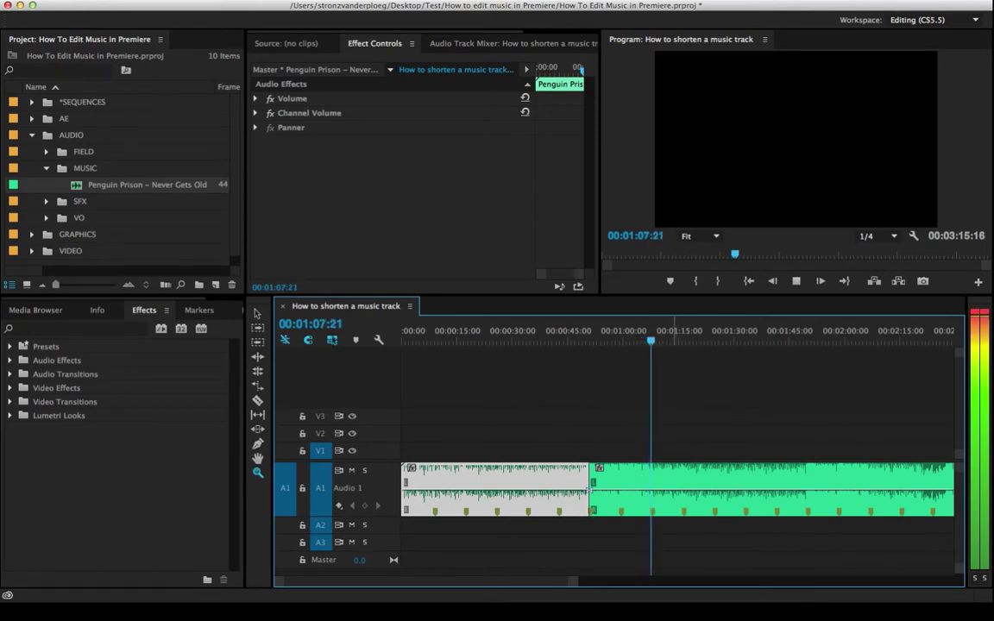
key("space")
key("c")
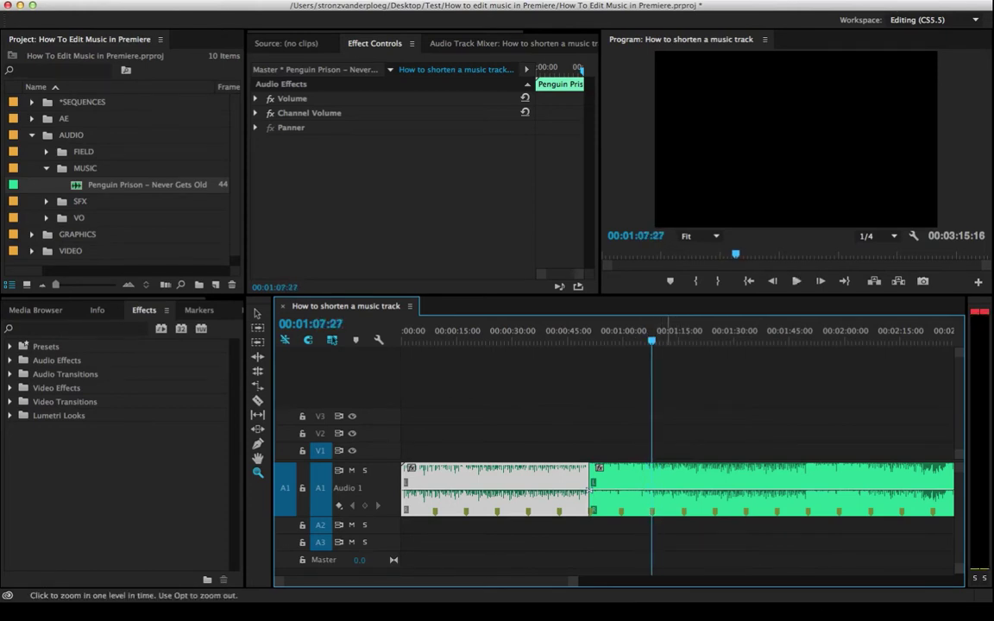
left_click(653, 492)
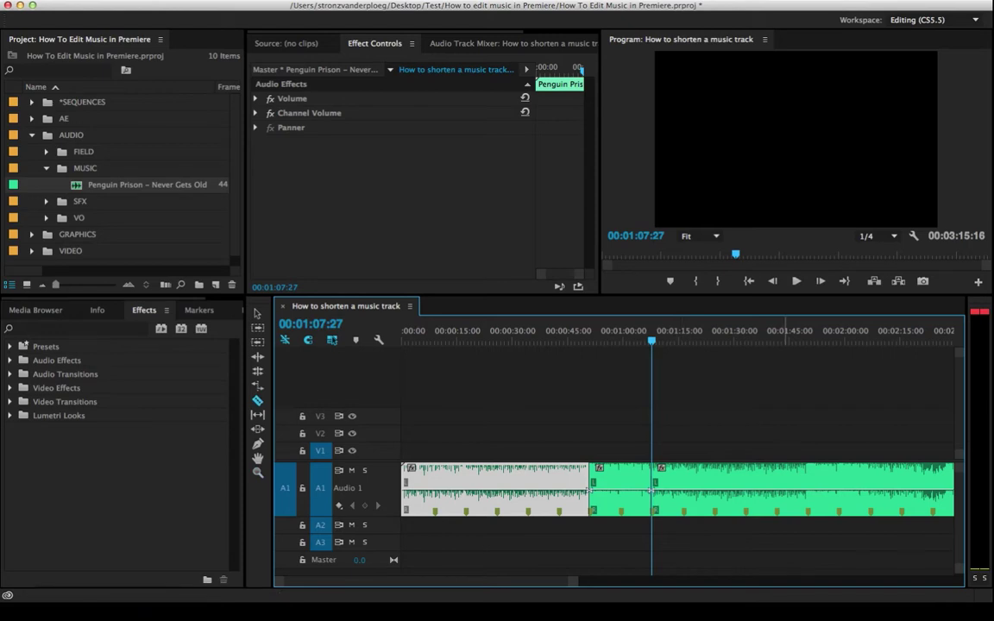
Play the music from around 00:01:47 and split the clip at the marker at 00:01:50:00
left_click(797, 334)
key("space")
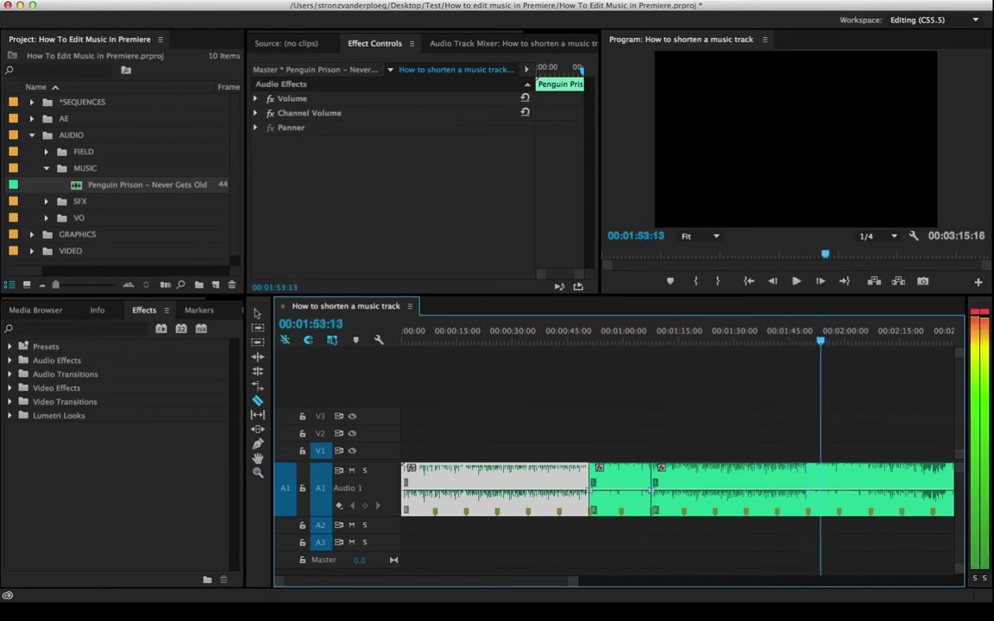
key("space")
left_click(808, 492, "shift")
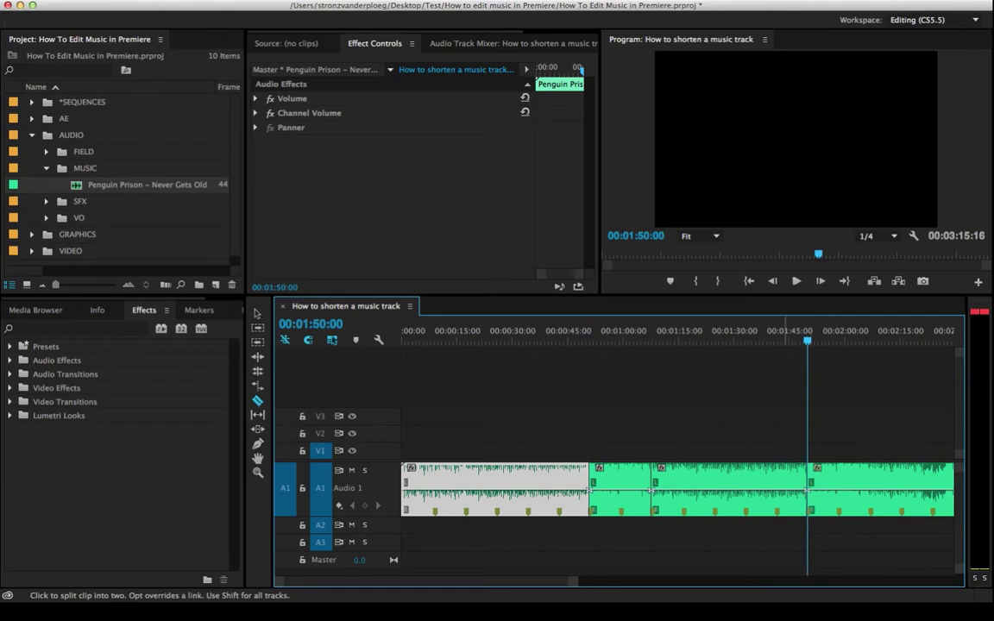
Ripple delete the two middle clips between 00:00:51 and 00:01:50 so the remaining parts join without a gap
scroll(678, 483, "right", 8)
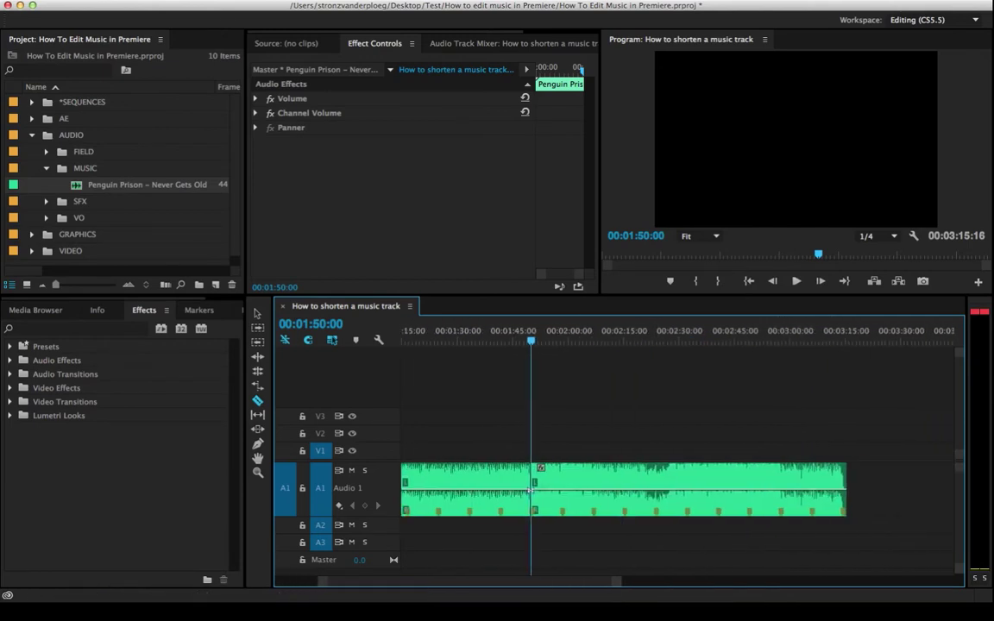
scroll(677, 483, "left", 8)
scroll(678, 484, "right", 1)
scroll(682, 492, "right", 5)
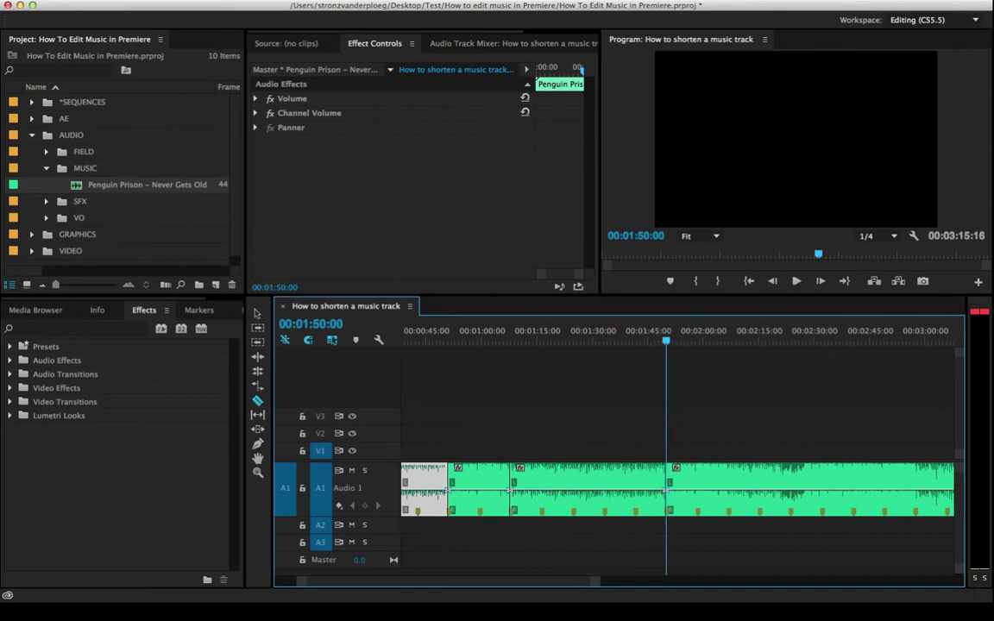
scroll(682, 492, "left", 5)
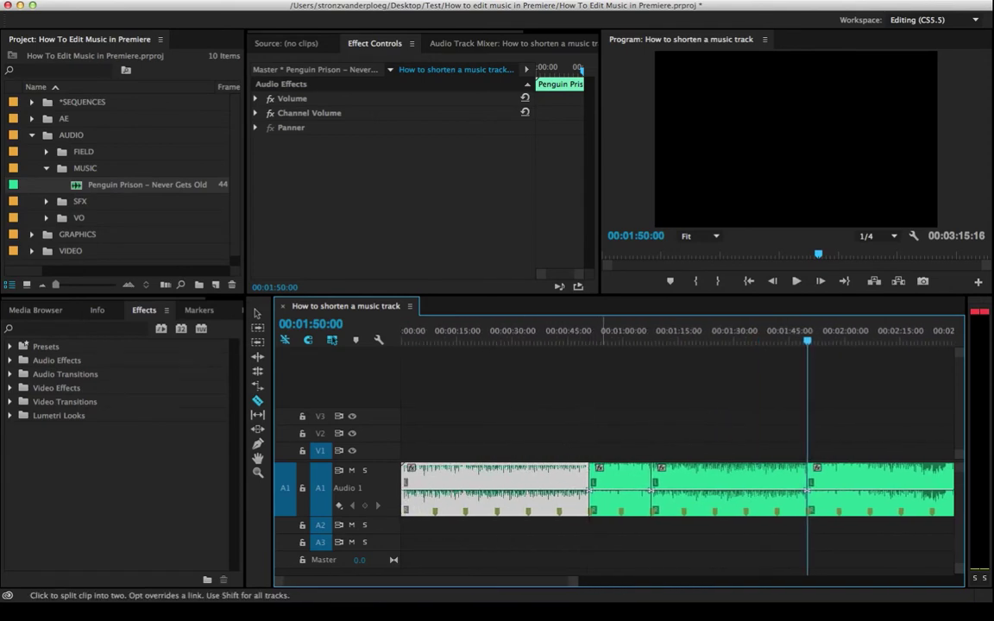
key("v")
left_click_drag(595, 338, 590, 338)
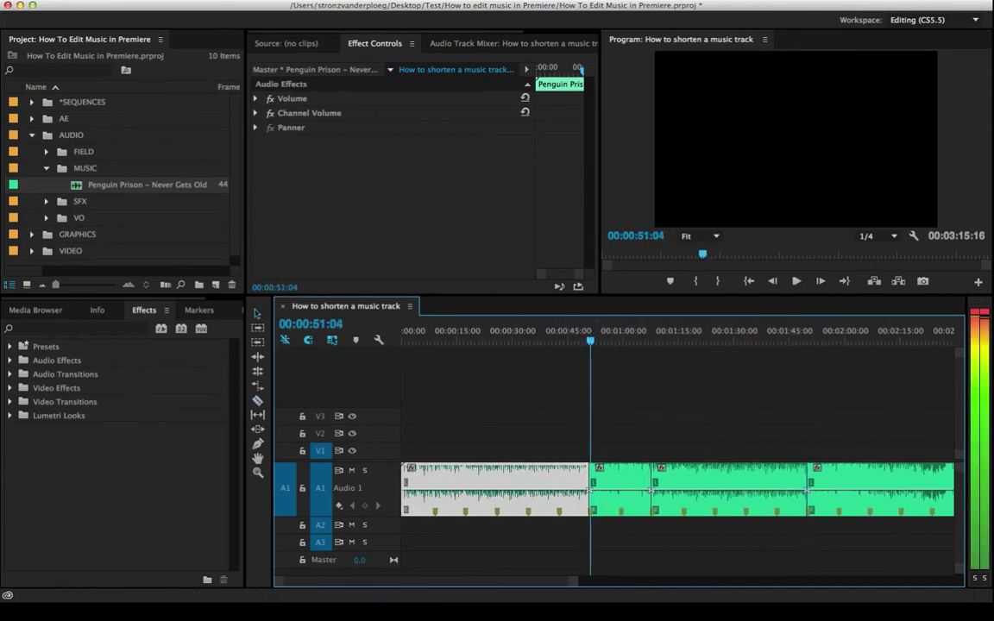
left_click_drag(712, 432, 609, 505)
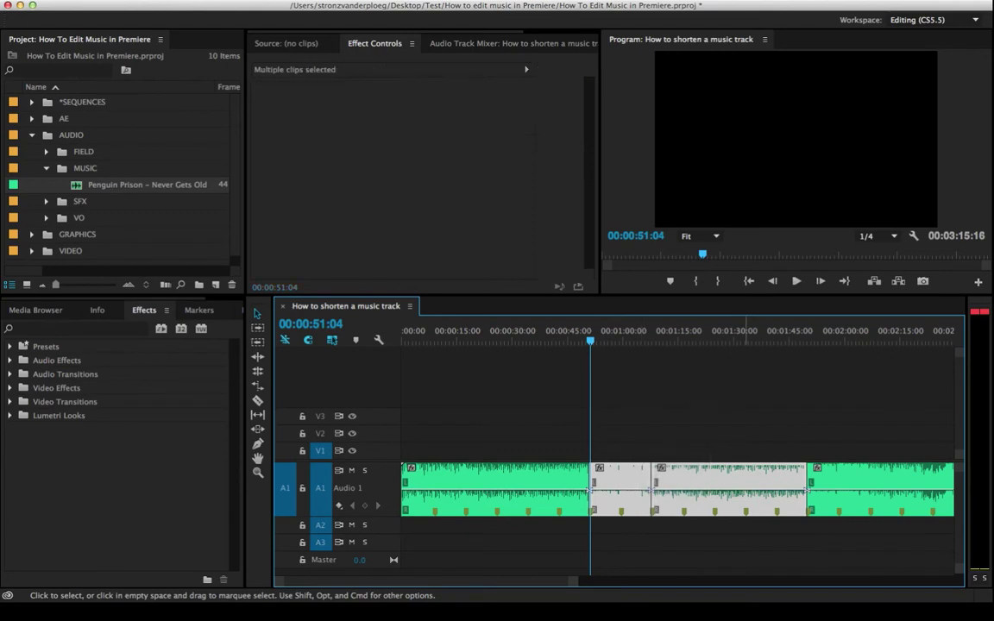
key("shift")
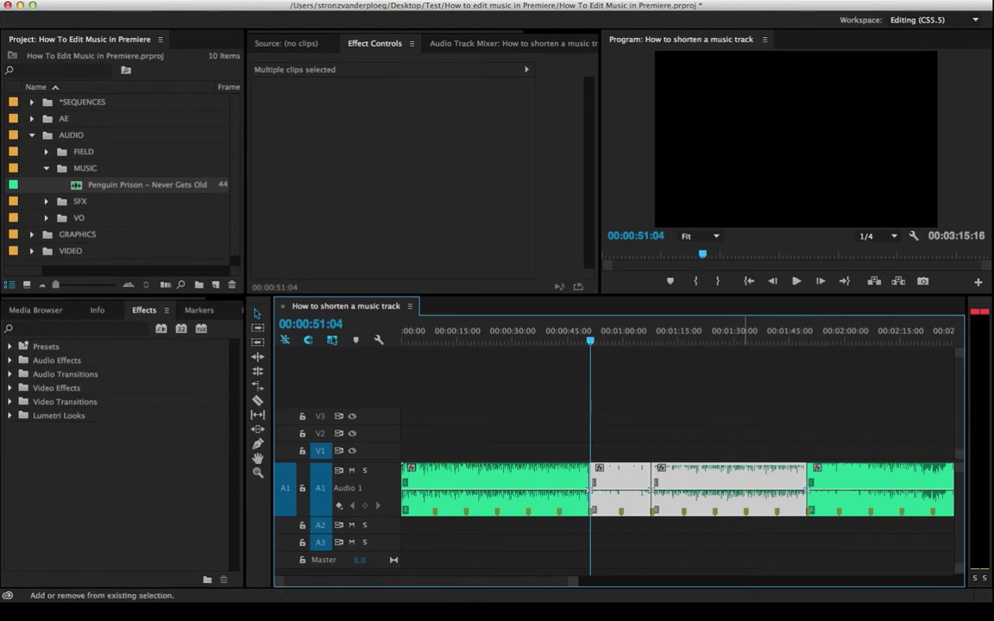
key("shift+Delete")
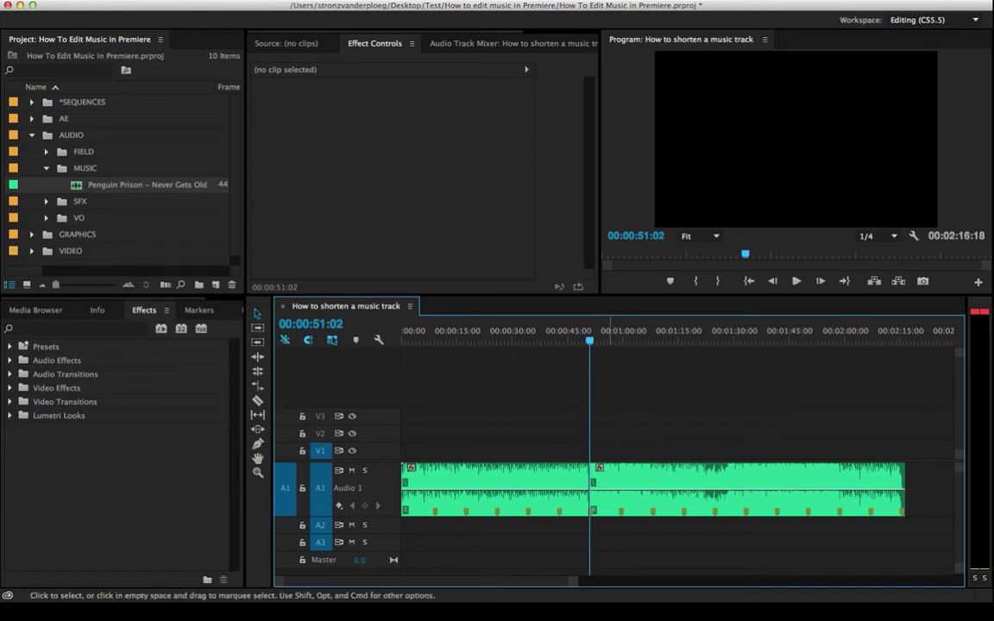
Move the clip that follows the edit at 00:00:51:02 straight down to audio track A2, keeping its start time
key("z")
left_click(607, 490)
left_click(661, 490)
left_click(676, 490)
left_click(656, 490)
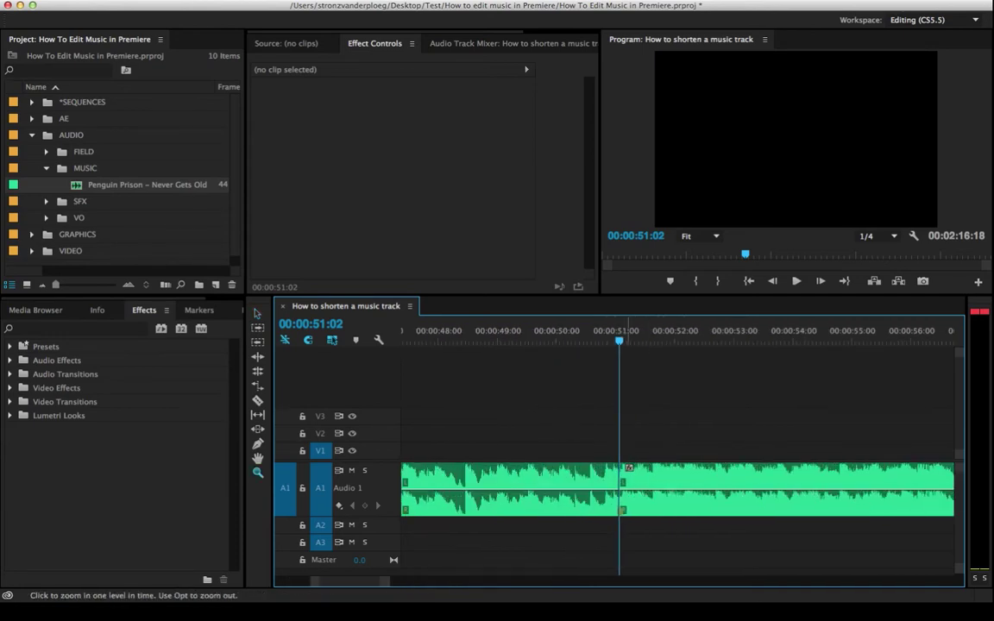
key("equal")
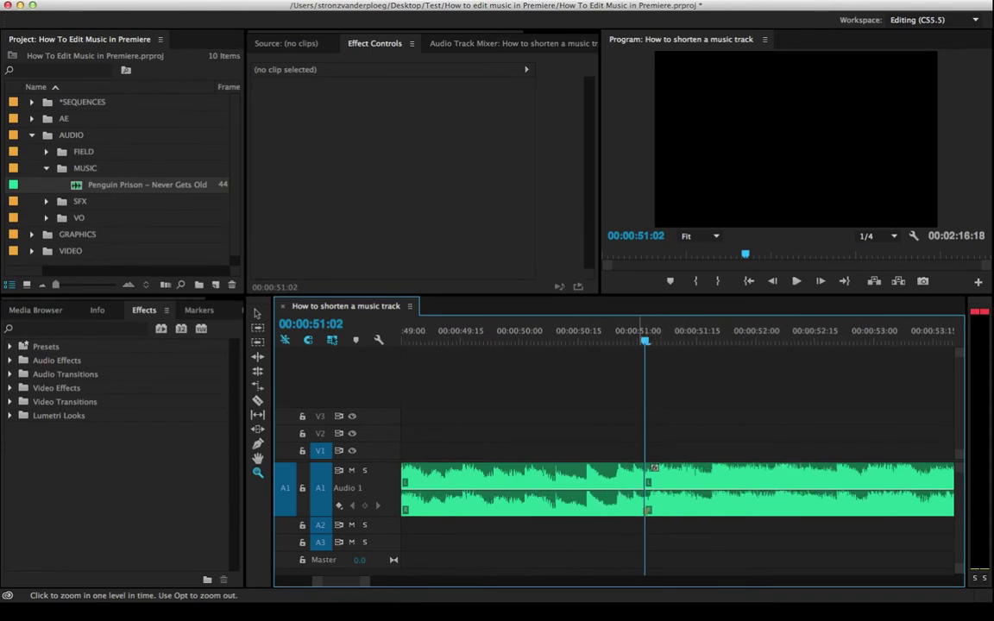
key("v")
left_click_drag(676, 492, 670, 492)
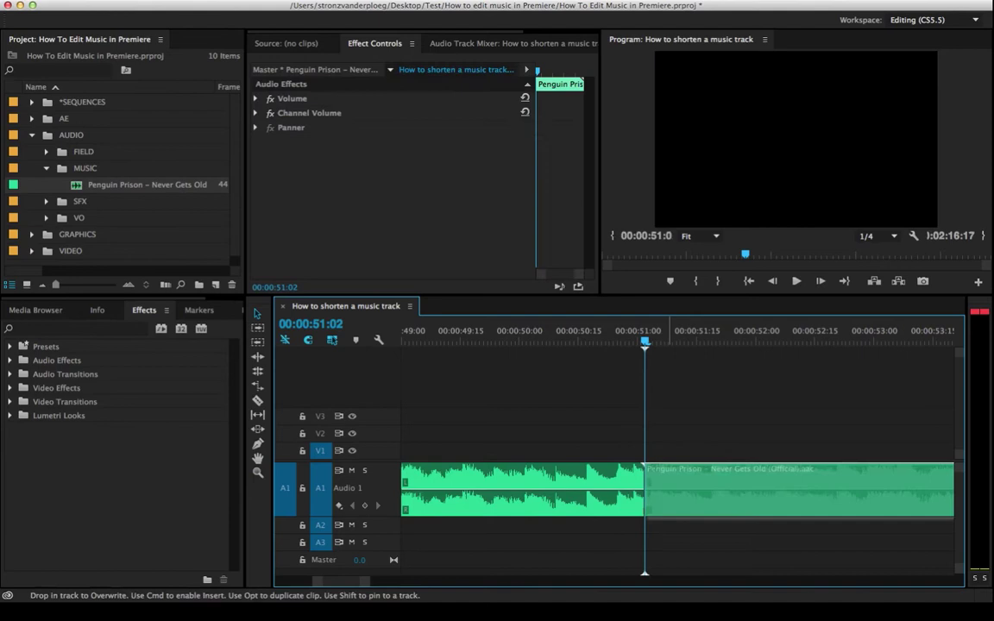
left_click_drag(777, 491, 777, 525)
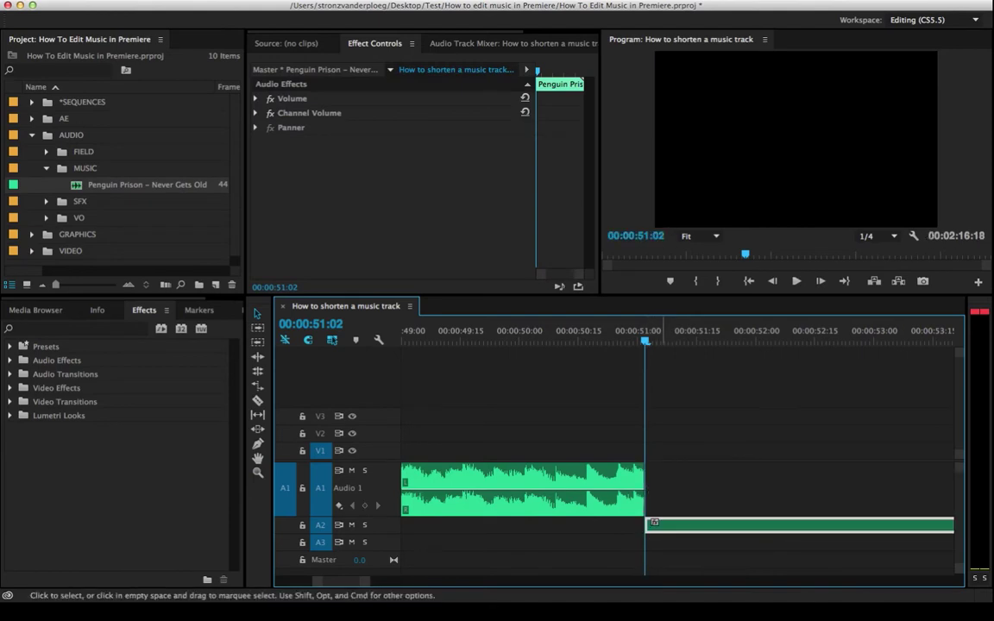
Expand audio track A2 to show its waveform and extend the clip's start back to about 00:00:49:22, overlapping the first clip
left_click_drag(362, 534, 363, 576)
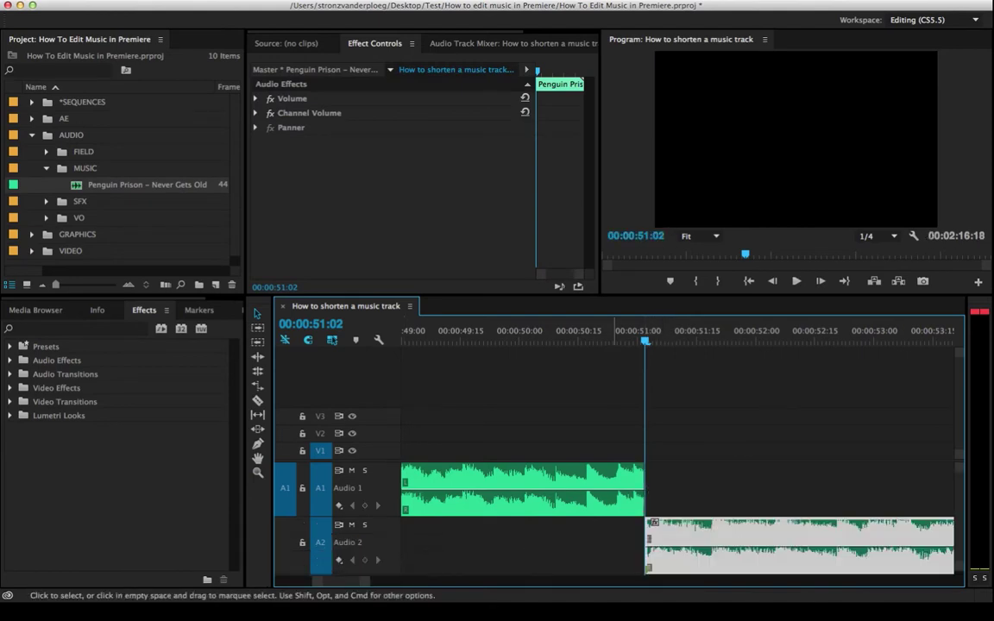
left_click_drag(648, 543, 488, 544)
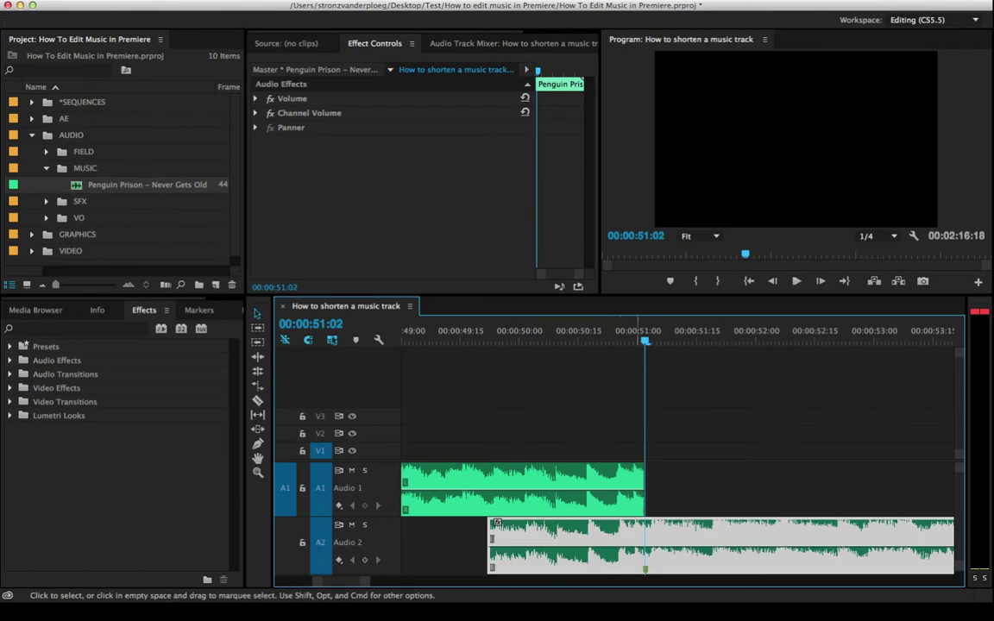
Extend the end of the A1 clip to about 00:00:52:13 and set the playhead to 00:00:50:20 for comparing both waveforms
left_click_drag(643, 490, 822, 490)
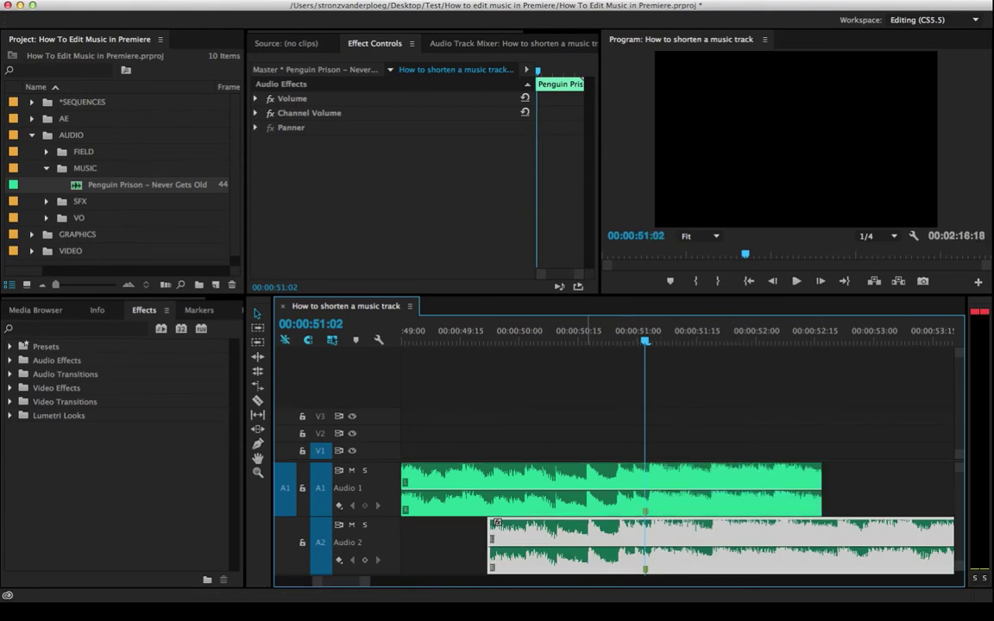
left_click_drag(588, 333, 594, 333)
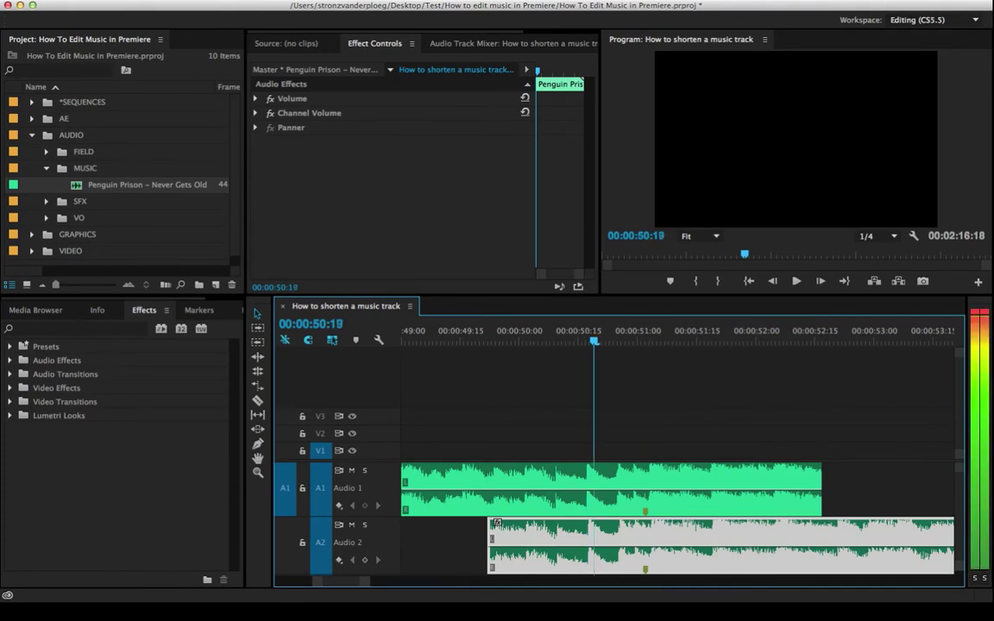
key("Right")
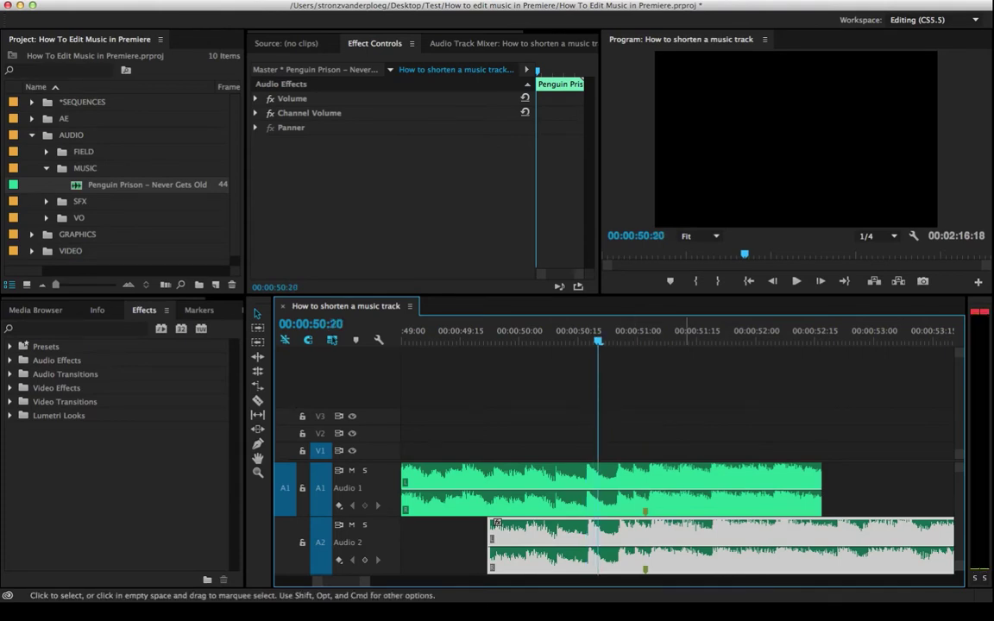
key("z")
left_click(674, 509)
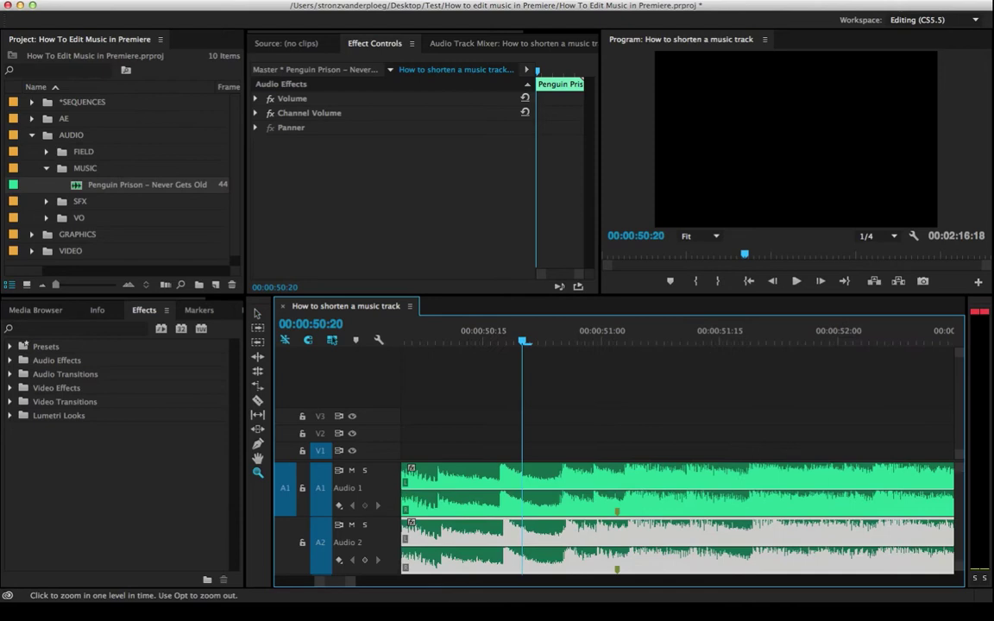
Try shifting the A2 clip one frame earlier against the waveform on A1, and undo the shift
left_click(605, 535)
key("v")
mouse_move(525, 542)
left_mouse_down()
mouse_move(497, 542)
mouse_move(528, 544)
left_mouse_up()
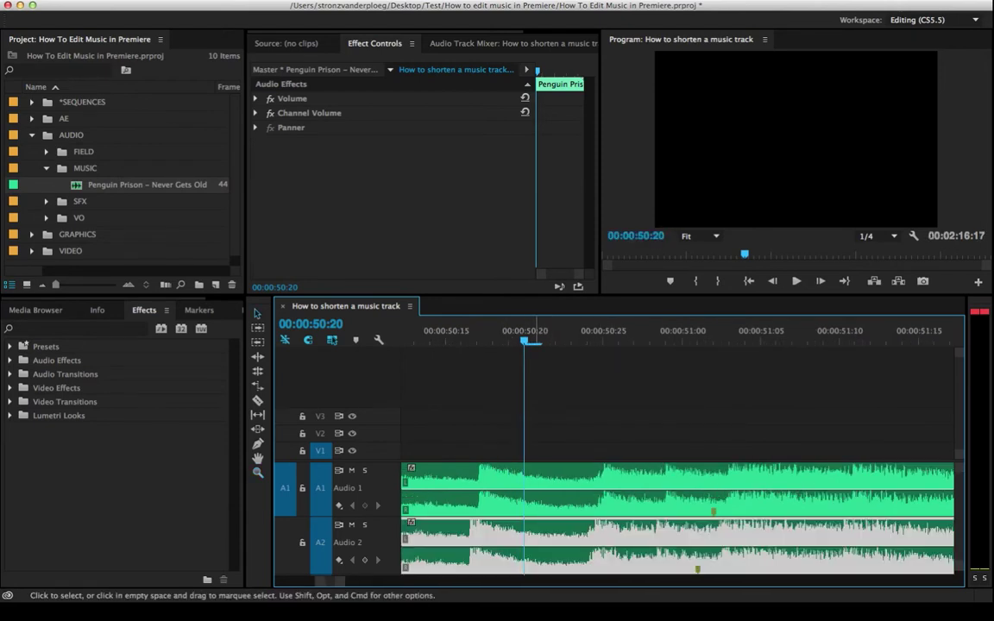
key("super+z")
Trim the start of the A2 clip and the end of the A1 clip back to the edit at 00:00:51:02
key("z")
left_click(606, 536, "alt")
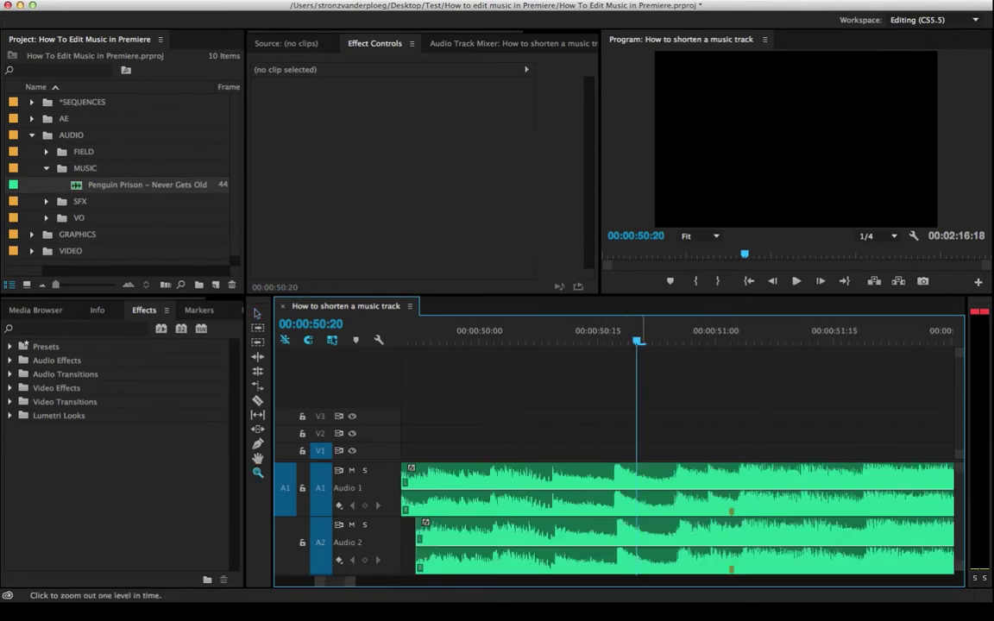
left_click(646, 535, "alt")
key("v")
left_click_drag(568, 546, 722, 544)
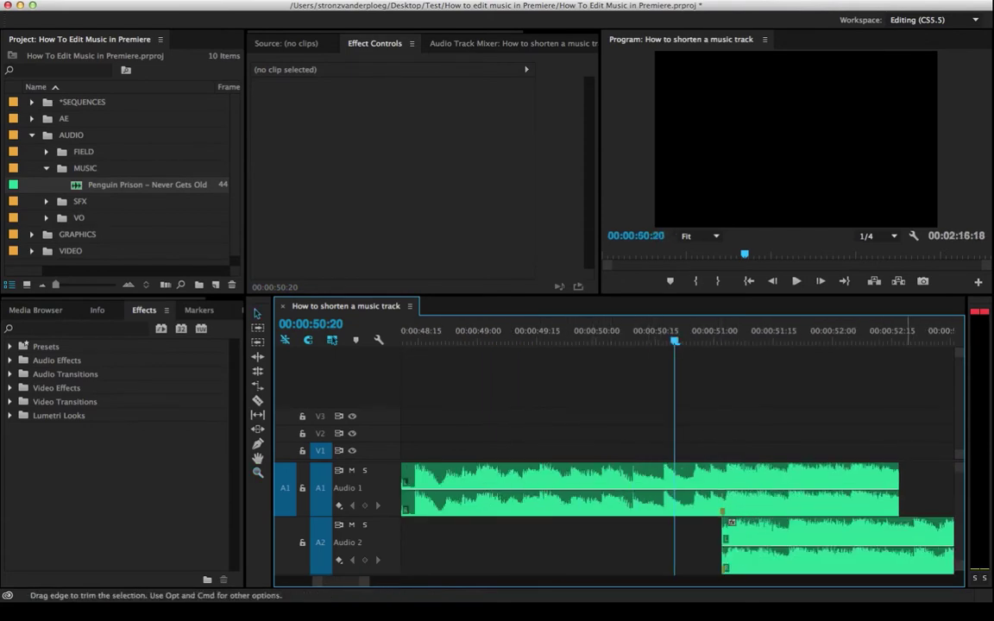
left_click_drag(898, 490, 723, 489)
Play the music across the edit twice, starting from around 00:00:49:07, to check how the cut sounds
left_click_drag(510, 333, 505, 333)
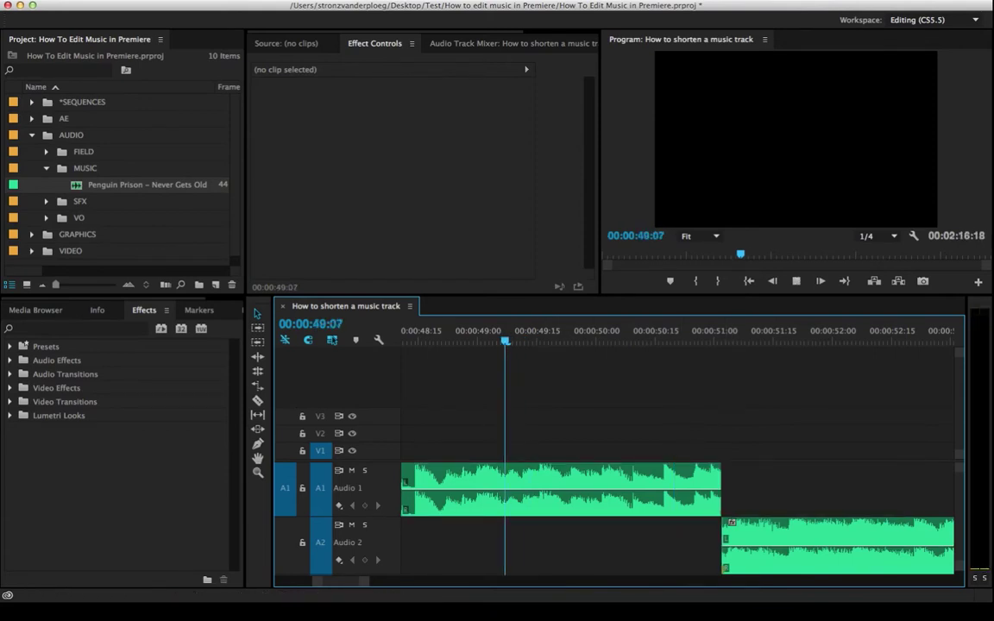
key("space")
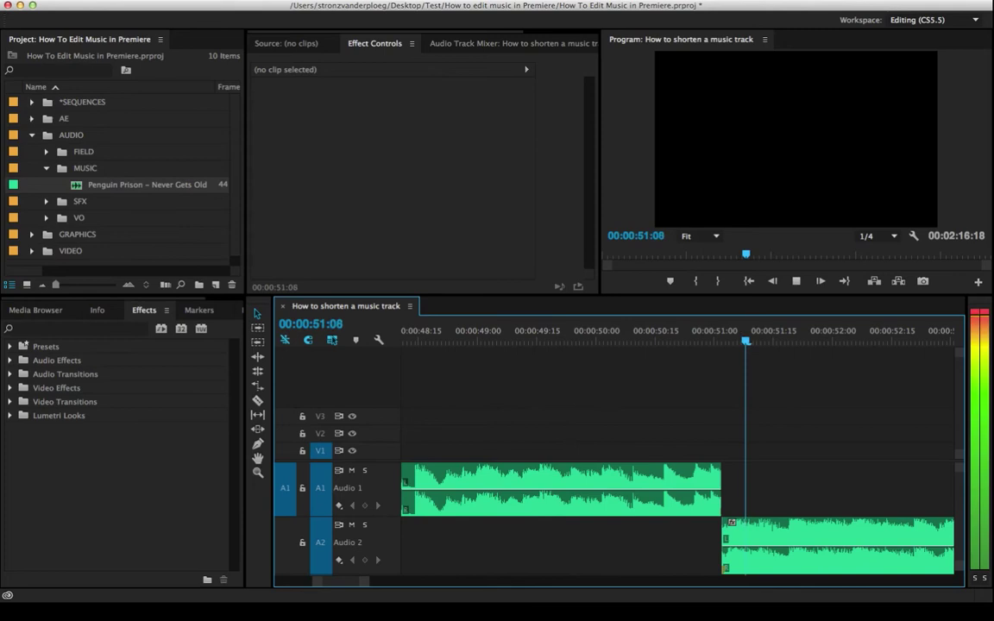
key("space")
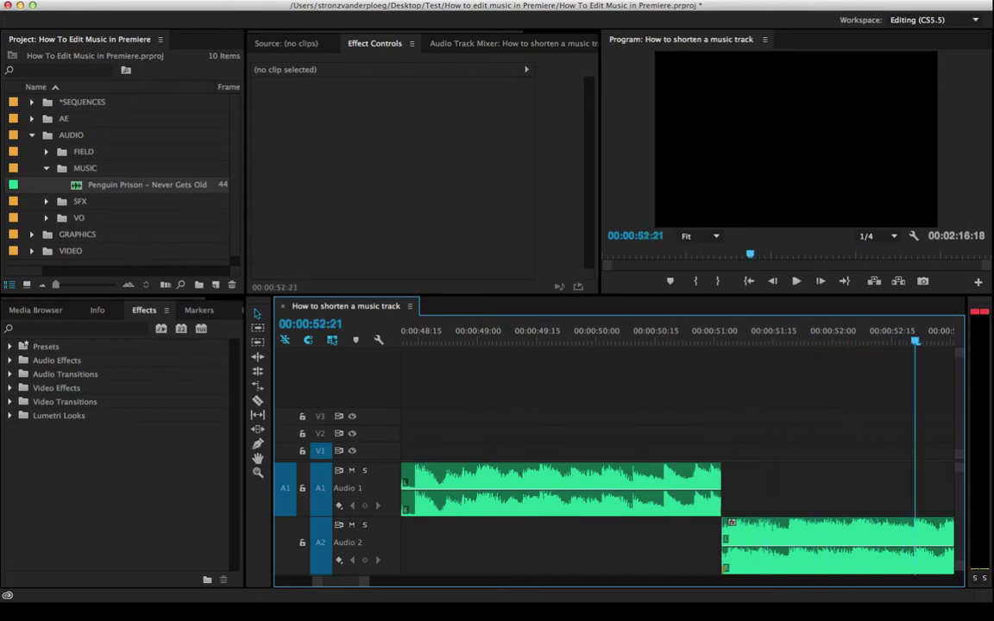
left_click(514, 341)
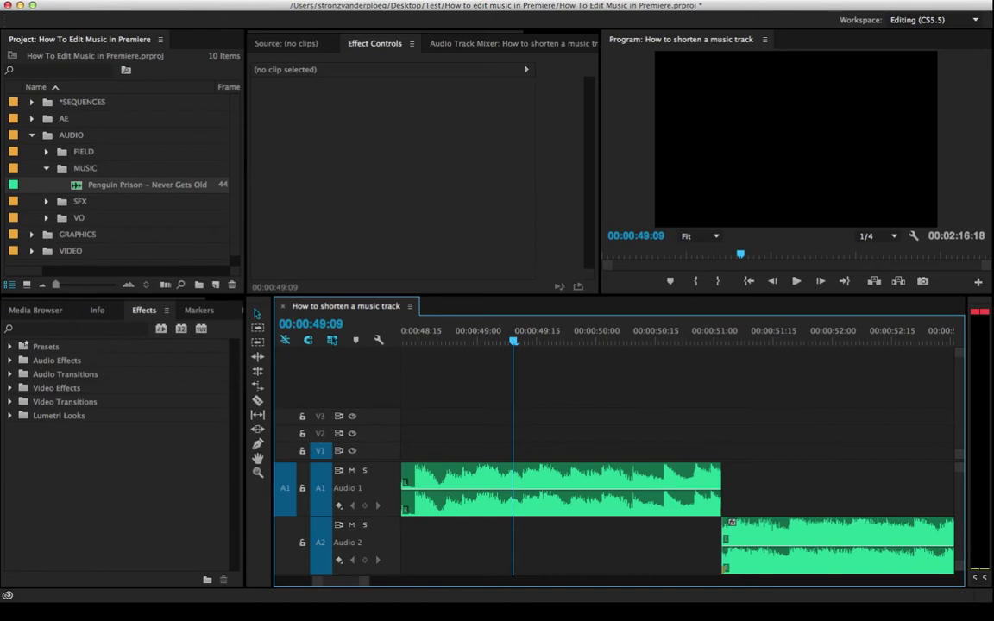
key("space")
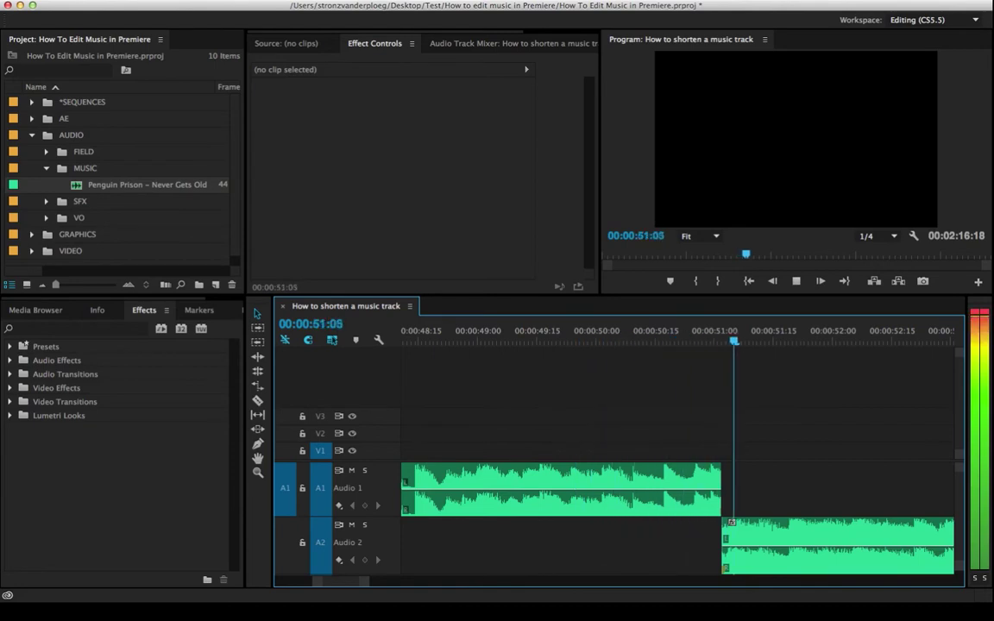
key("space")
Move the A2 clip straight up to A1 behind the first clip and apply the default Constant Gain crossfade at the edit
left_click(765, 548)
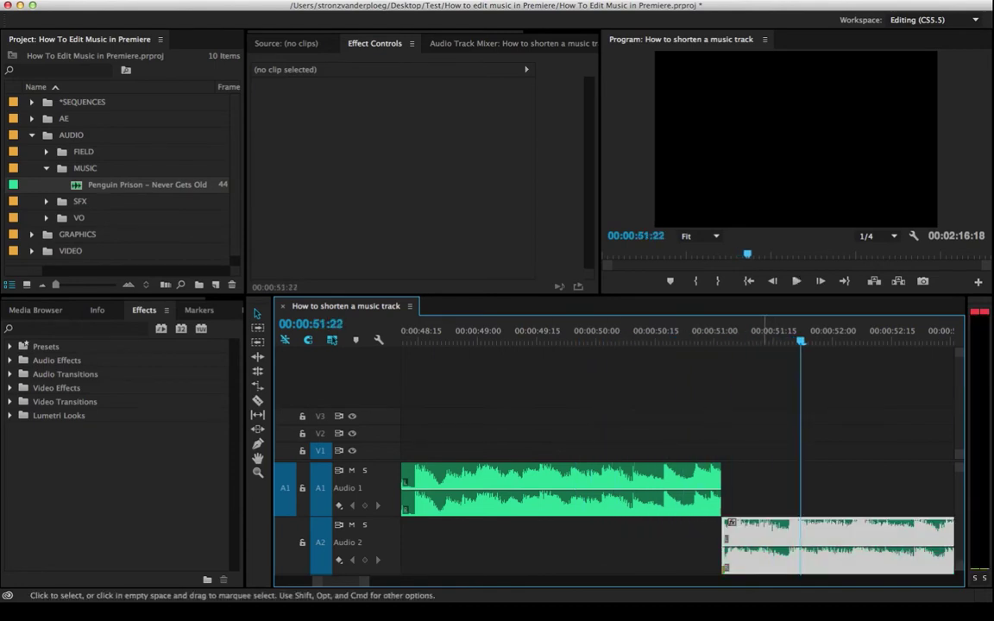
left_click_drag(829, 545, 829, 491)
left_click(722, 489)
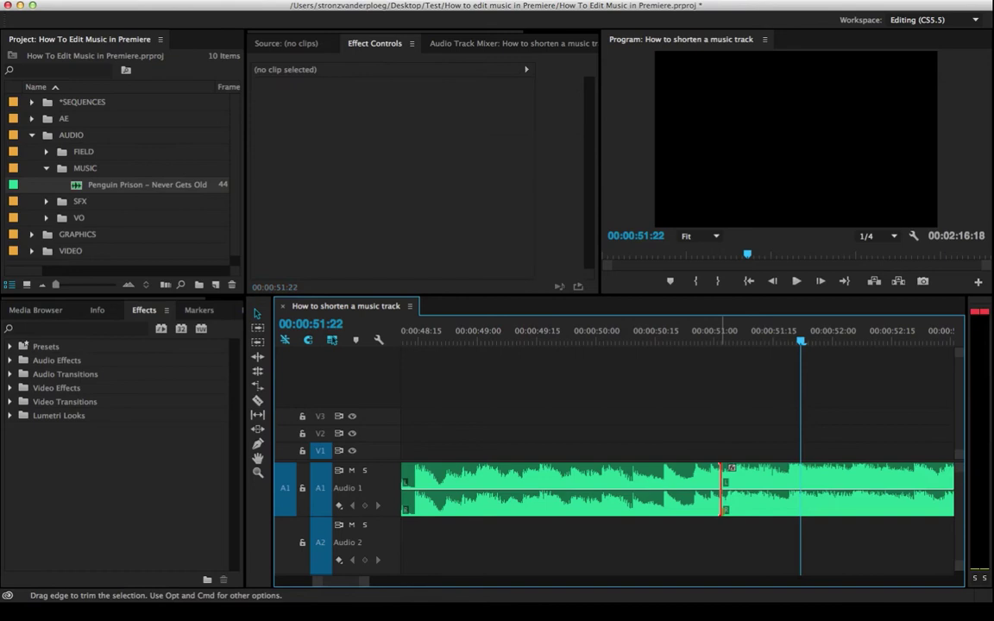
key("super+shift+d")
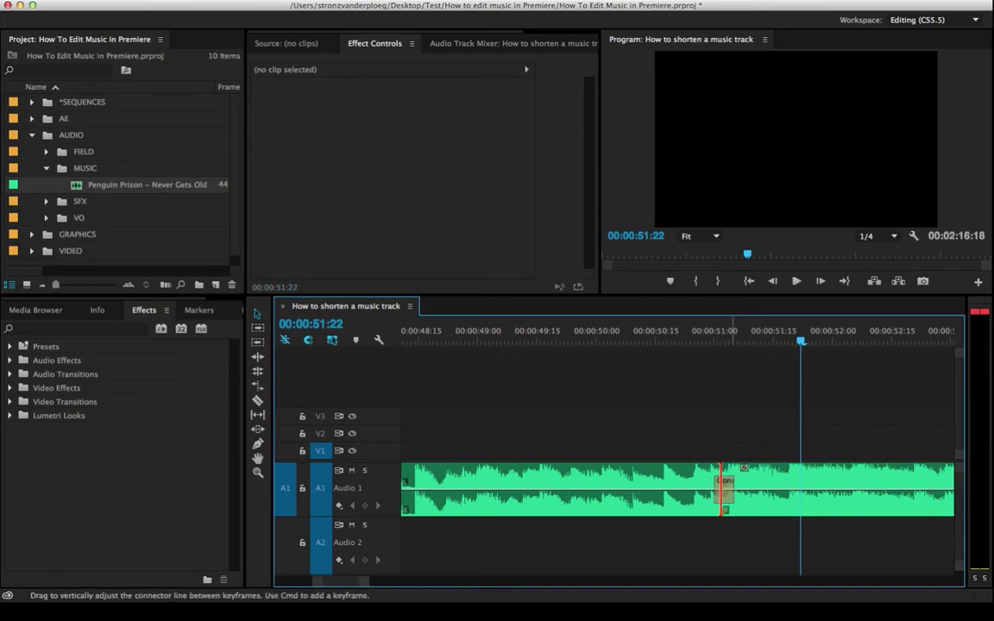
Examine the Constant Gain crossfade at the edit up close and list the available Crossfade audio transitions
key("z")
left_click(733, 493)
left_click(698, 469)
left_click(726, 468)
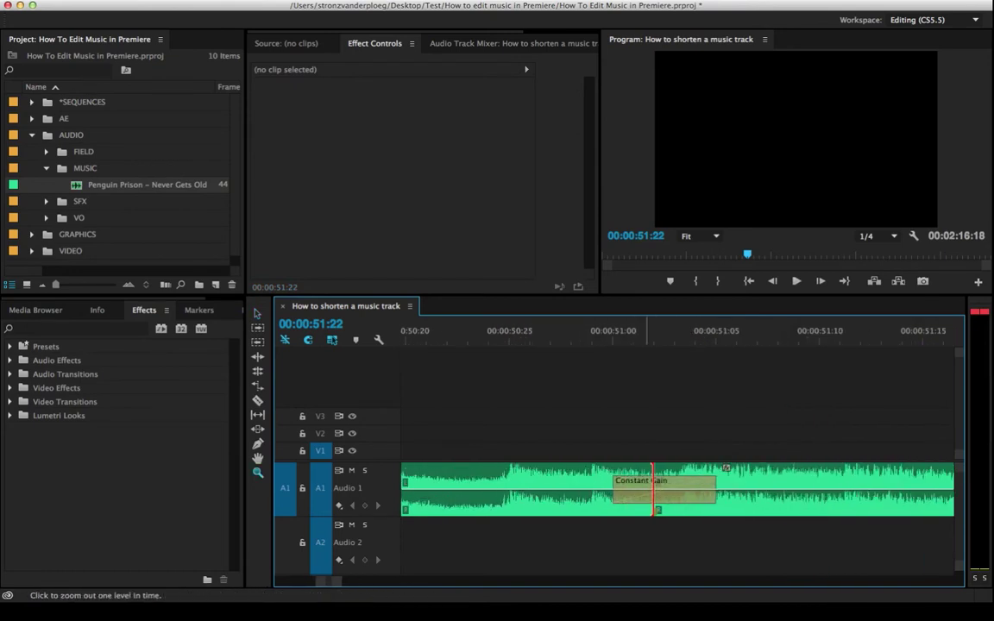
left_click(727, 469, "alt")
left_click(717, 469, "alt")
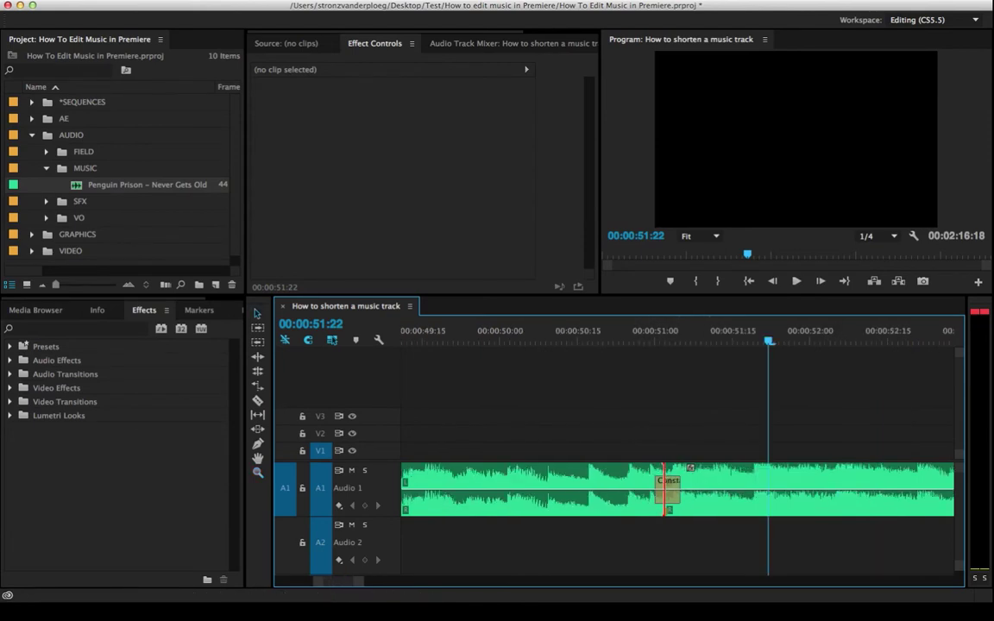
left_click(10, 375)
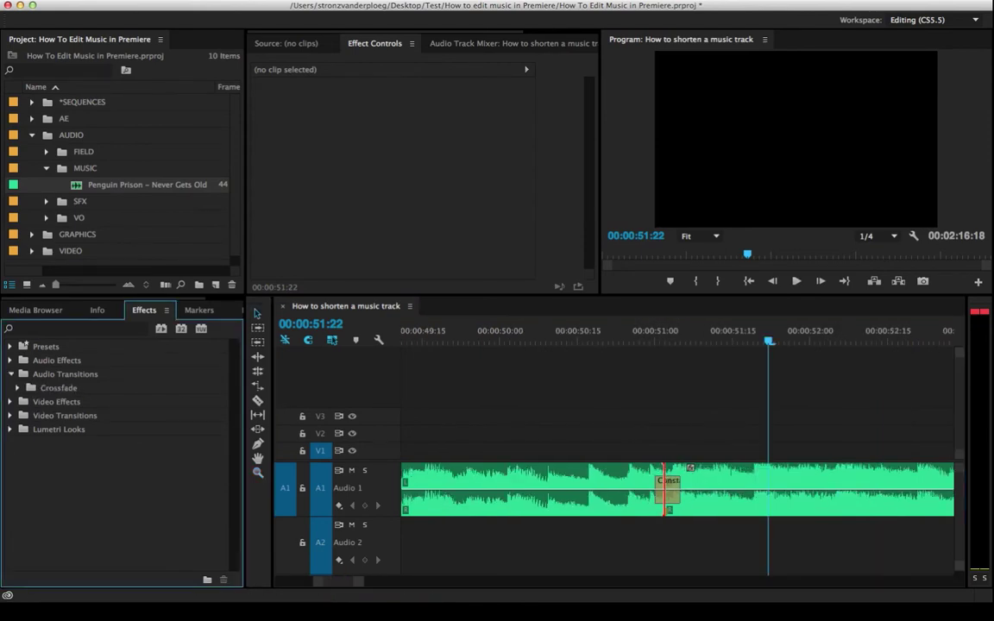
left_click(17, 388)
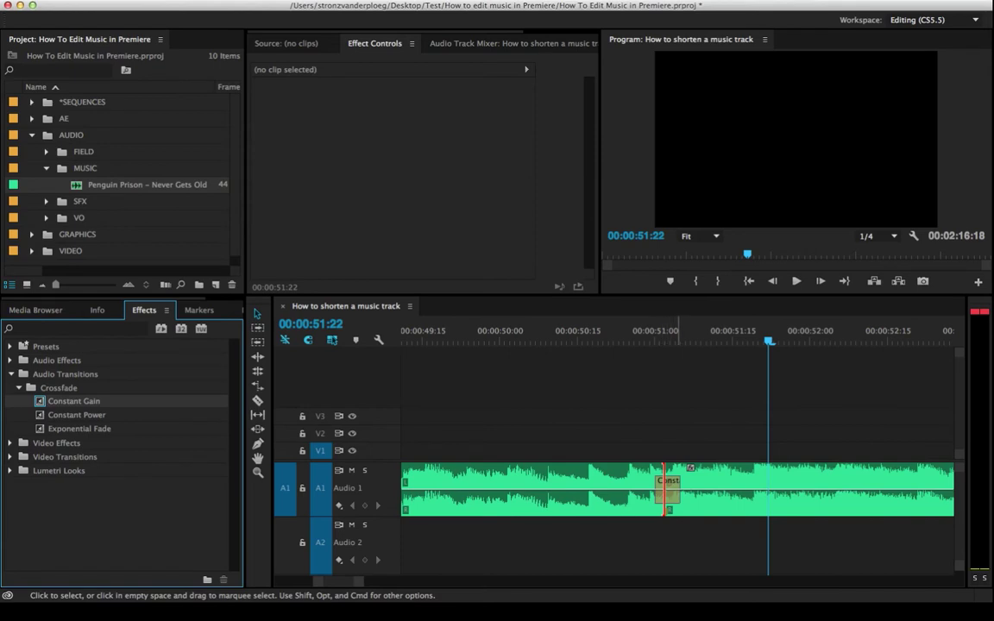
Shorten the Constant Gain crossfade at the edit to a duration of 3 frames
key("z")
left_click(698, 490)
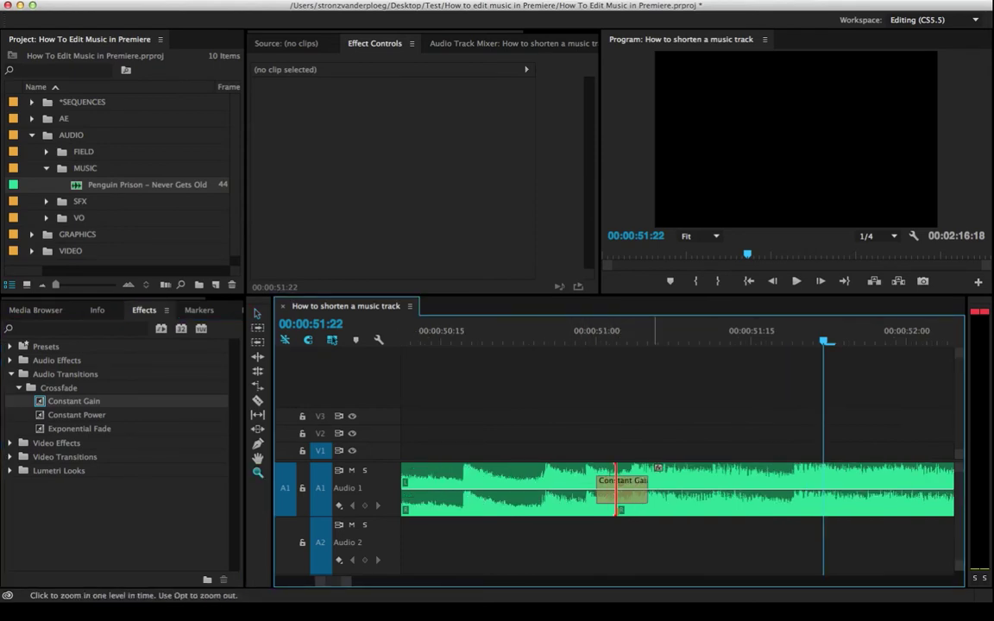
left_click(636, 490)
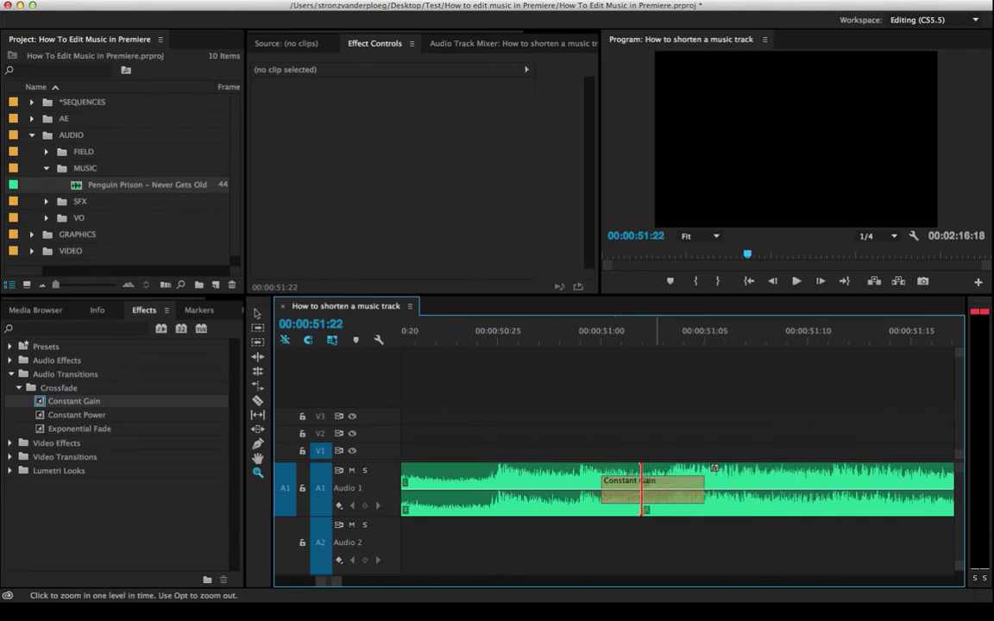
left_click(671, 490, "alt")
left_click(689, 489)
key("v")
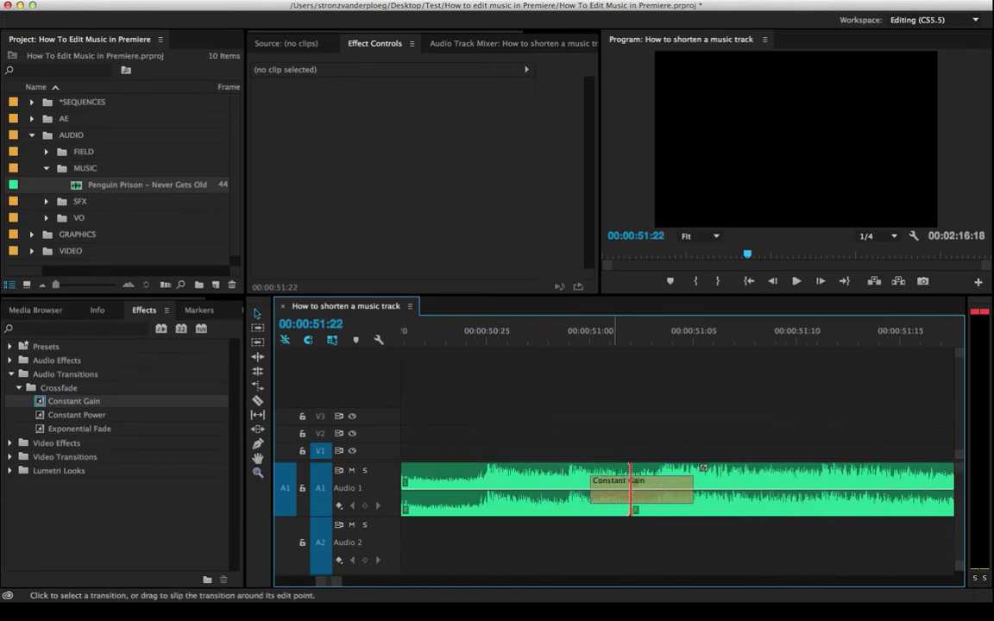
left_click(630, 491)
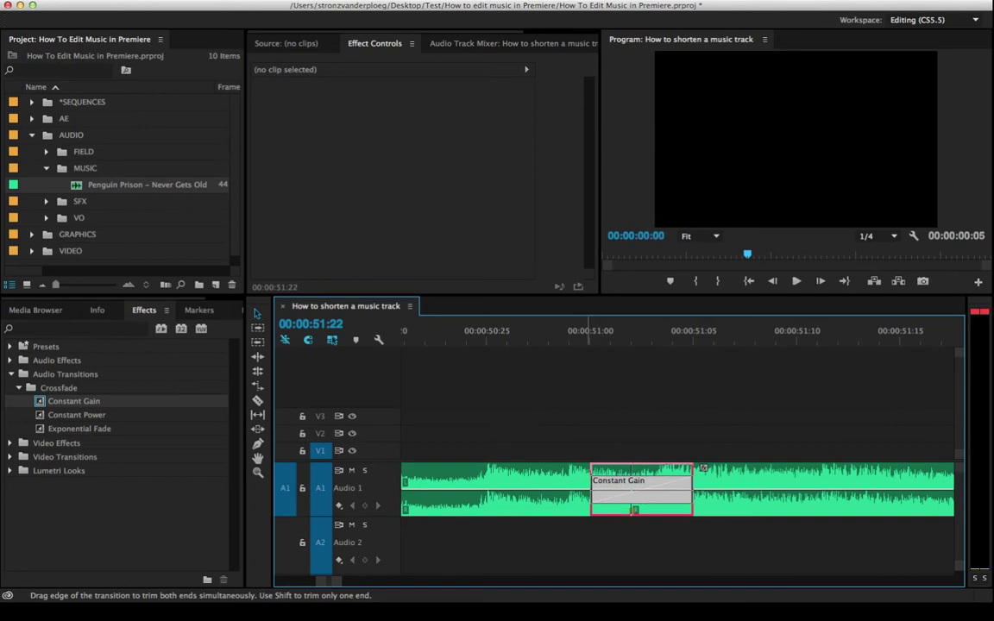
left_click_drag(592, 492, 570, 492)
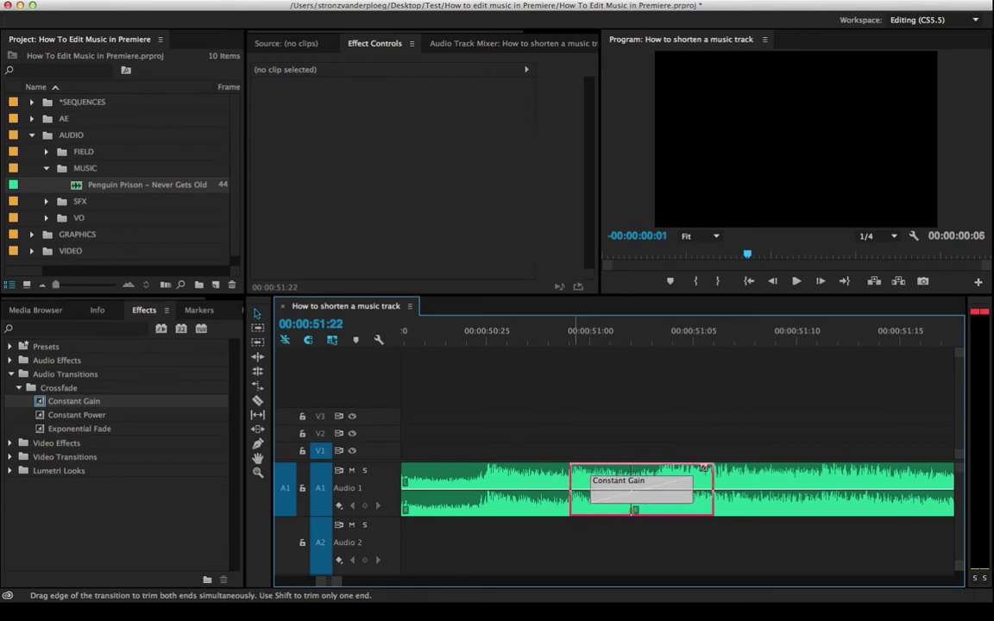
left_click_drag(711, 491, 667, 491)
Play the music across the shortened crossfade twice, from around 00:00:50:12 and from around 00:00:49:12
key("z")
left_click(671, 491, "alt")
left_click(672, 491, "alt")
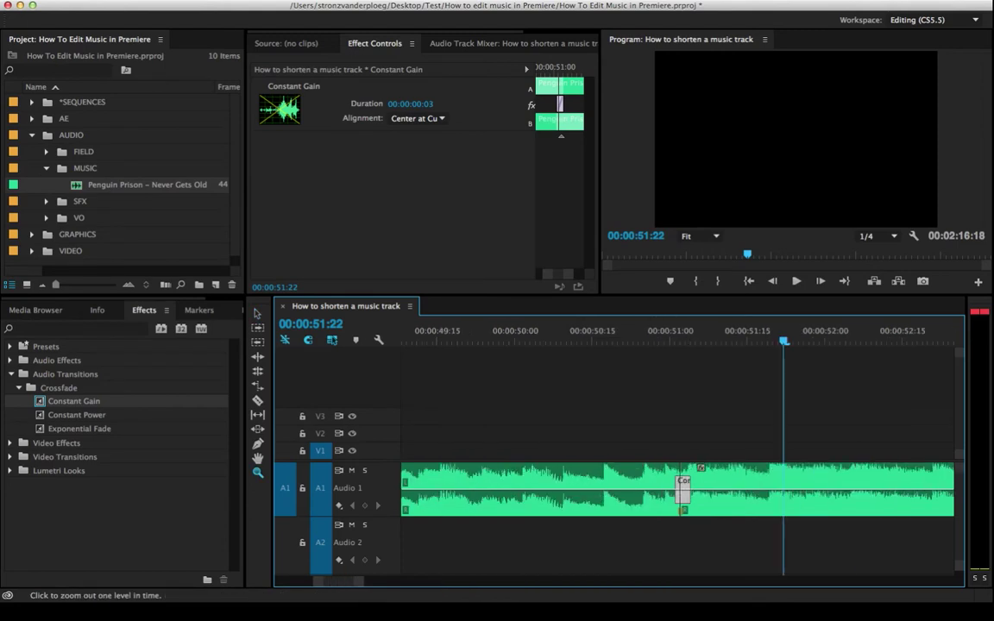
left_click(577, 333)
key("space")
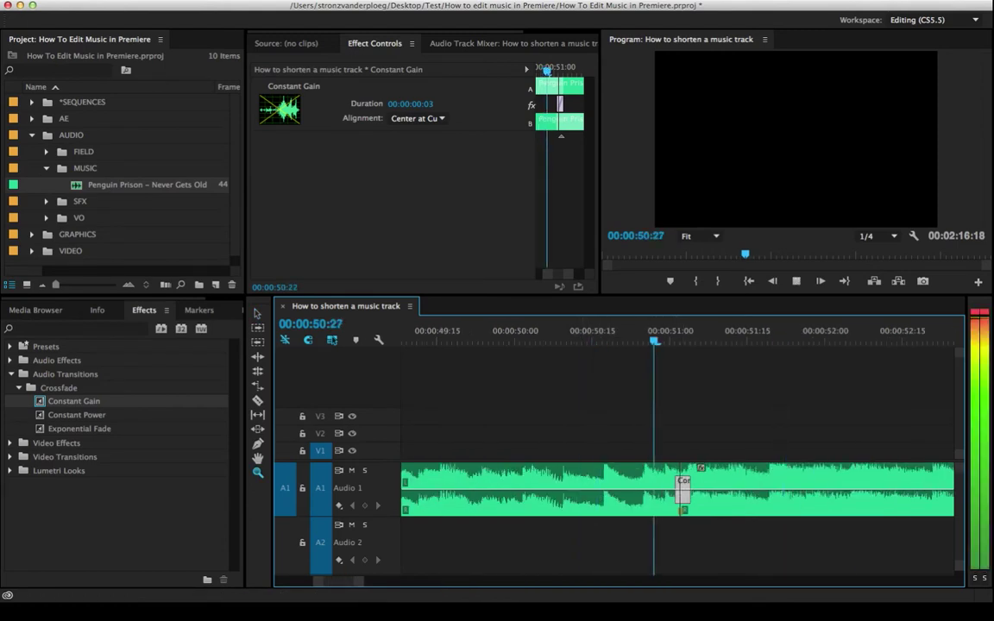
key("space")
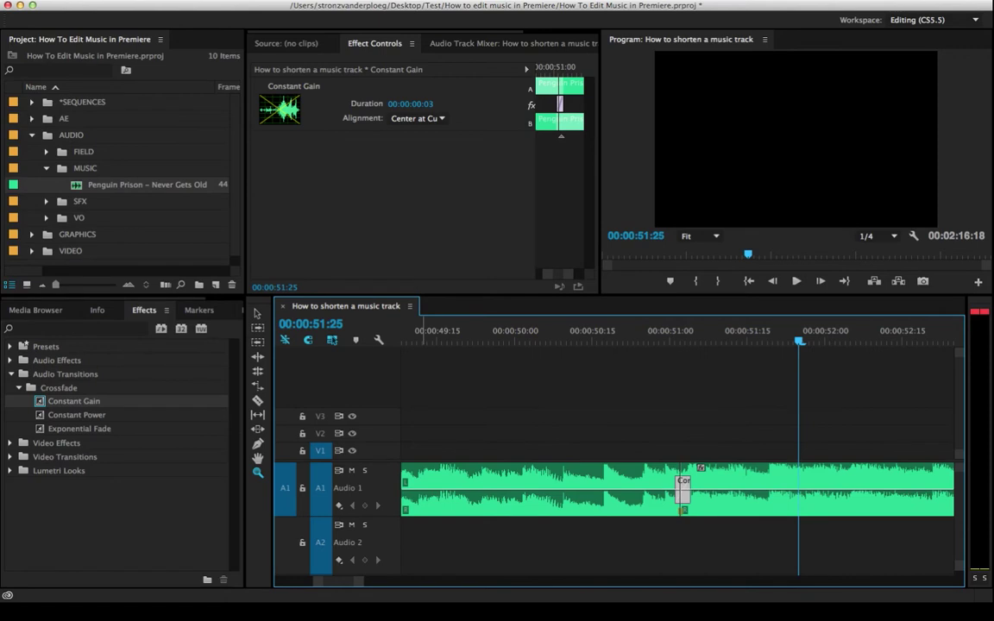
left_click(423, 335)
key("space")
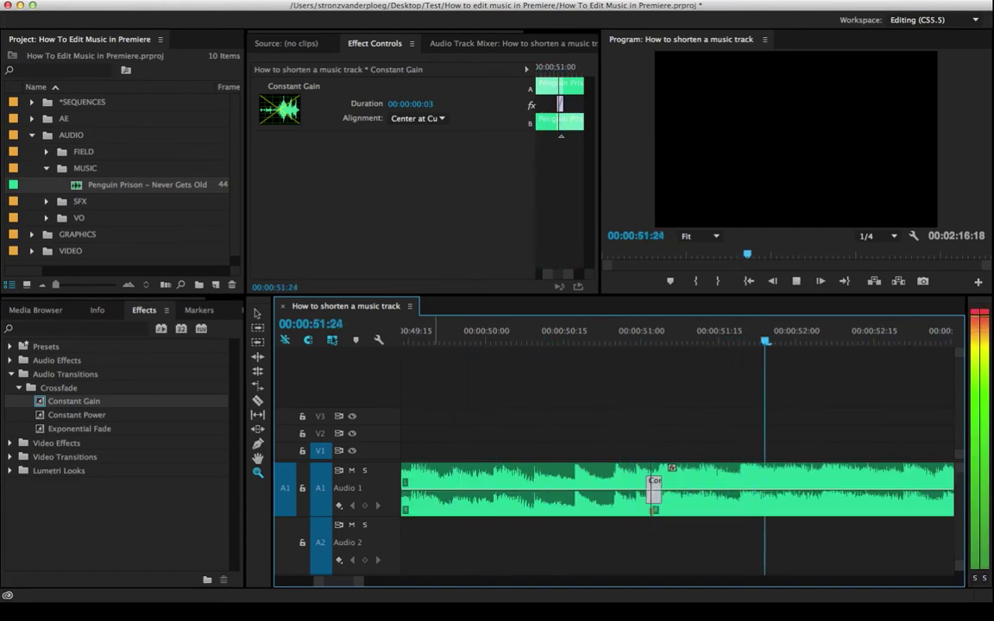
key("space")
Delete the Constant Gain crossfade from the edit at 00:00:51:02
key("v")
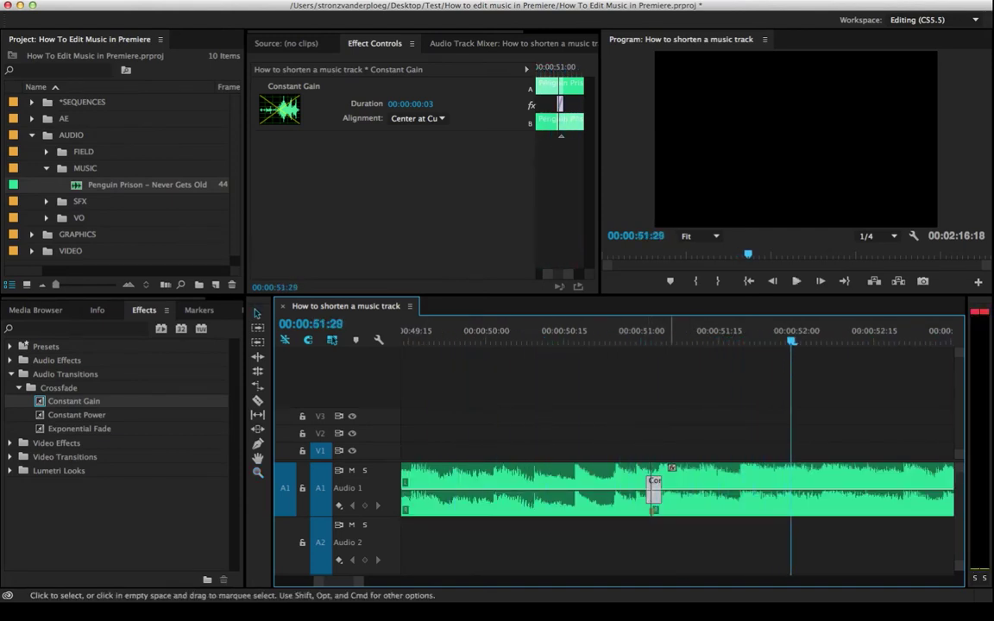
scroll(653, 492, "up", 4)
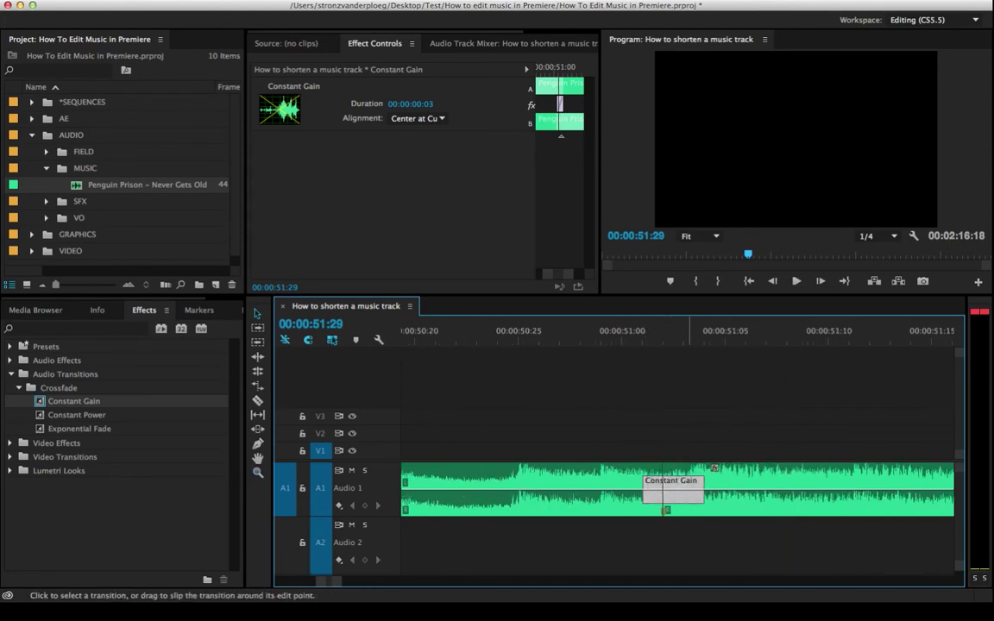
key("Delete")
Move the clip after the edit straight down to audio track A2 and extend its start back to about 00:00:50:21
left_click_drag(693, 489, 447, 544)
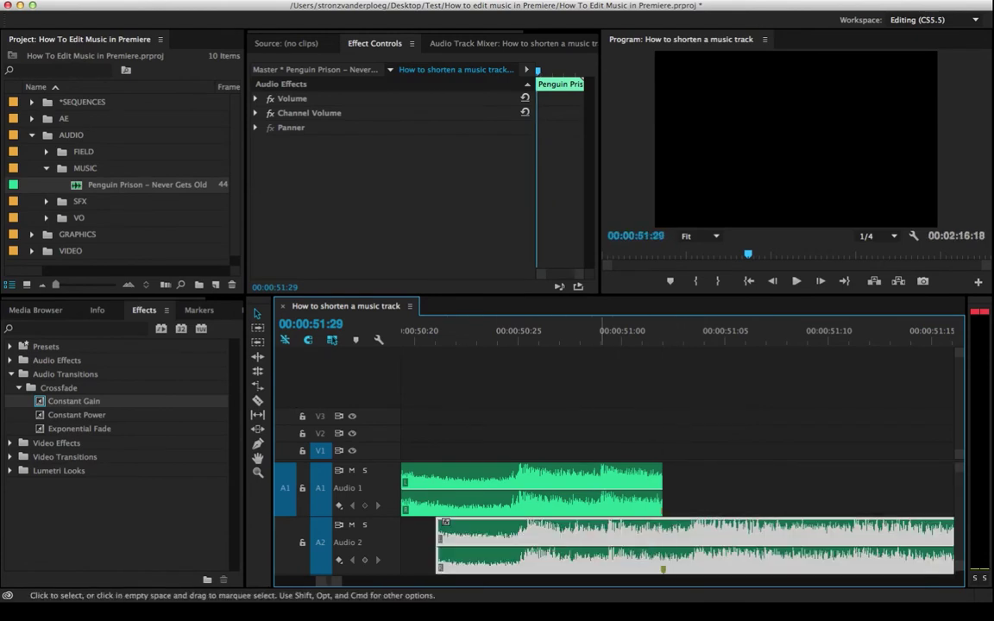
key("z")
left_click(615, 544)
scroll(604, 492, "up", 3)
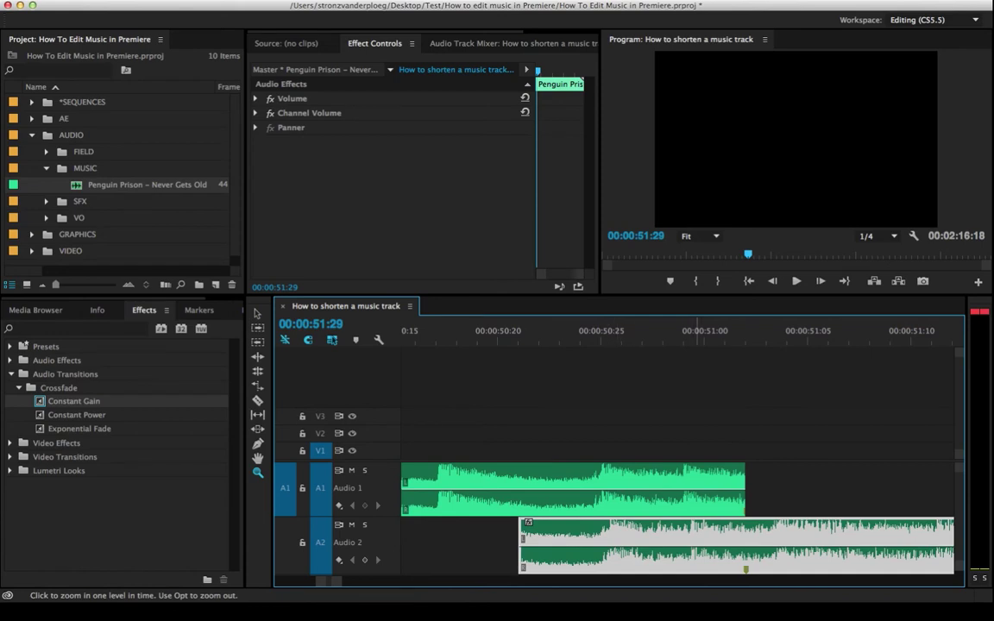
Set the playhead to the beat at 00:00:50:25 and deselect the A2 clip
left_click(602, 332)
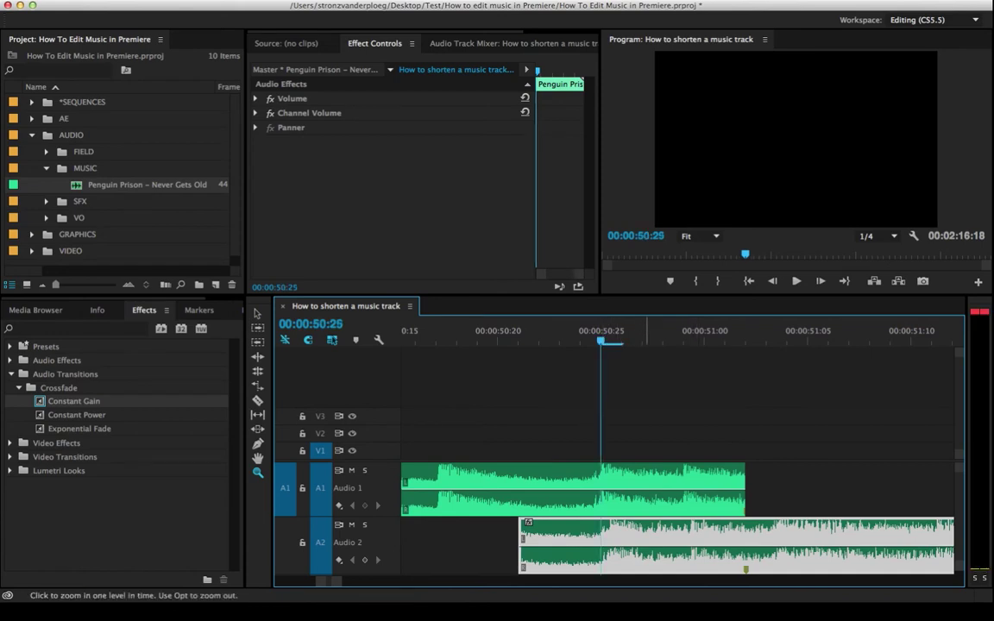
key("v")
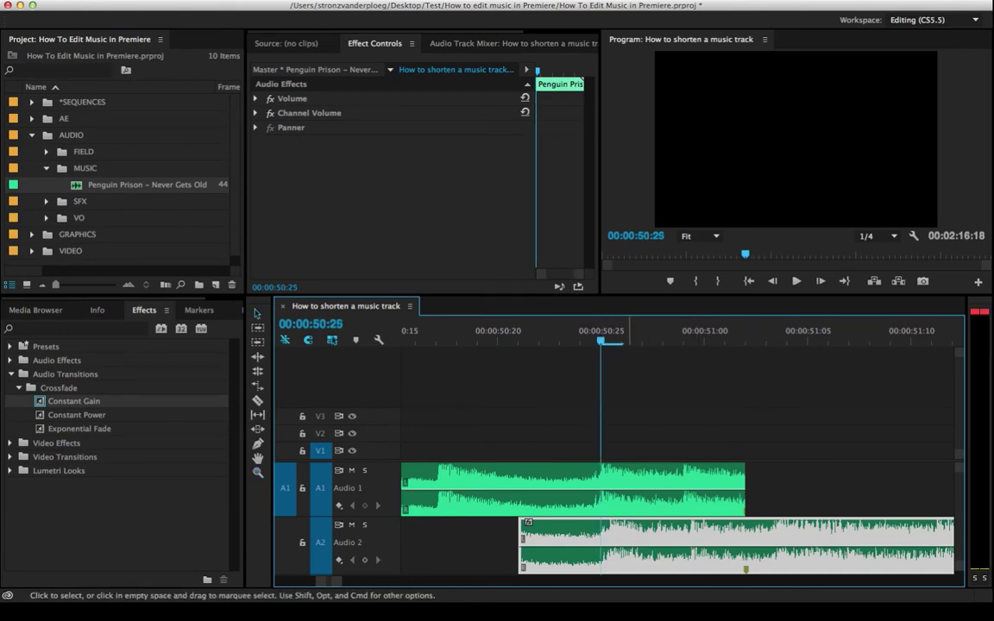
left_click(643, 401)
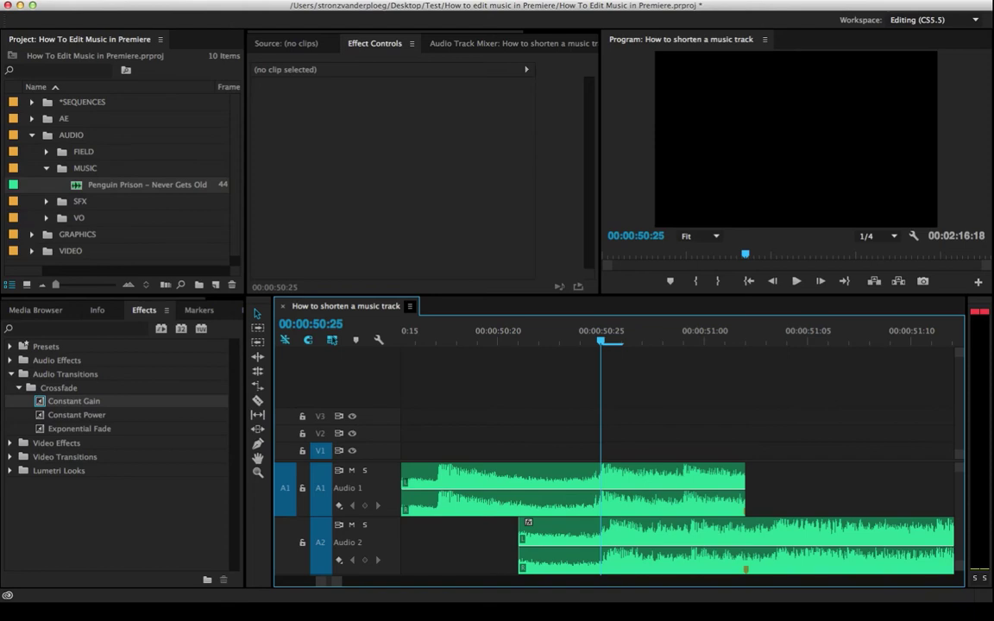
Show audio time units in the timeline and shift the A2 clip about 500 samples earlier to align its beat with A1
left_click(468, 398)
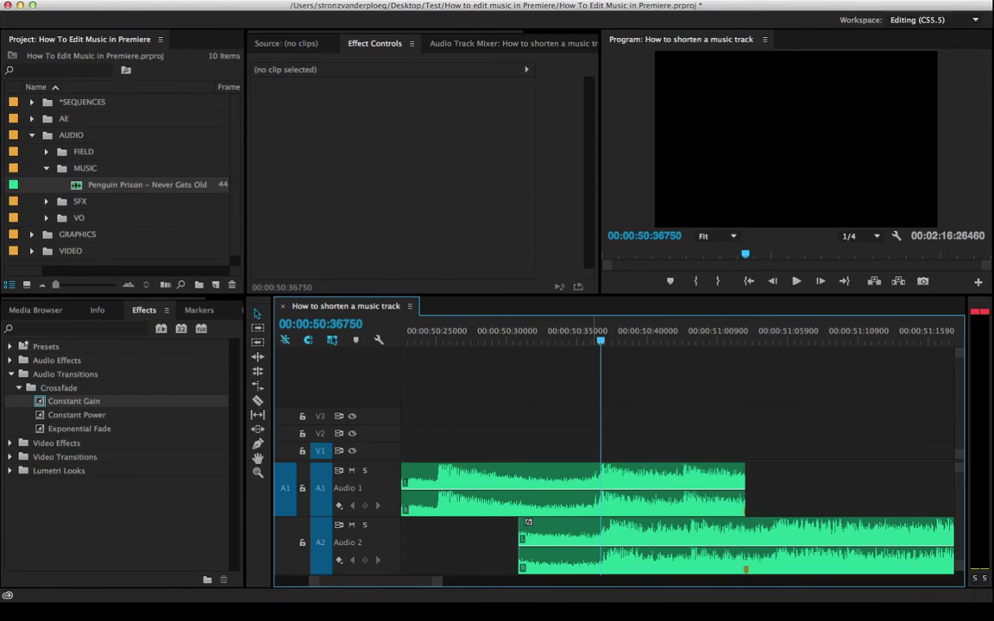
key("z")
left_click(645, 490)
left_click(646, 489)
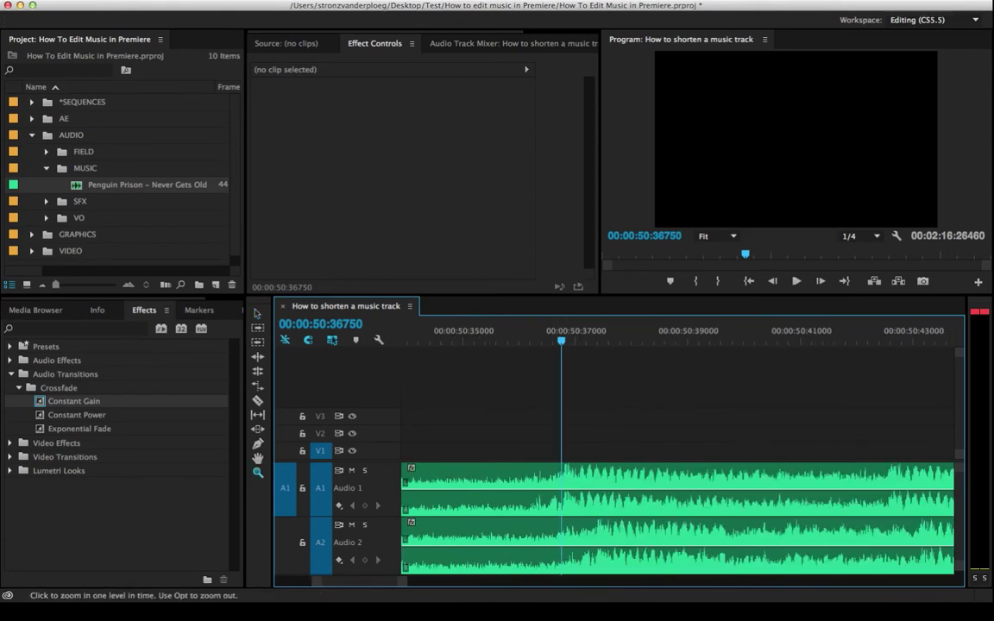
left_click(619, 489)
left_click(604, 490)
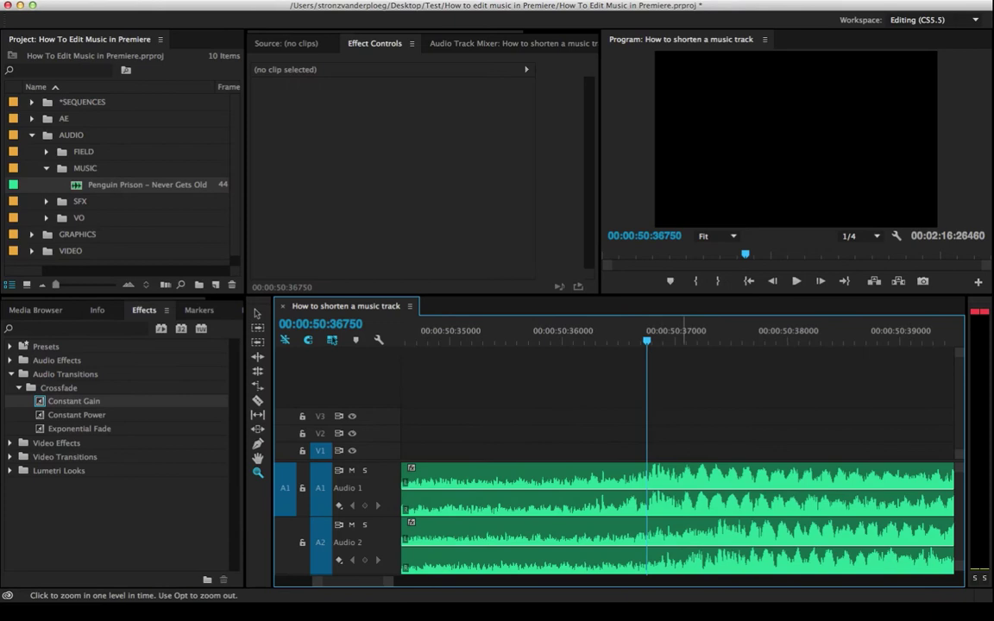
key("v")
left_click_drag(721, 545, 664, 546)
Fine-tune the beat alignment by moving the A2 clip about 80 samples earlier against the A1 waveform
key("z")
left_click(665, 545)
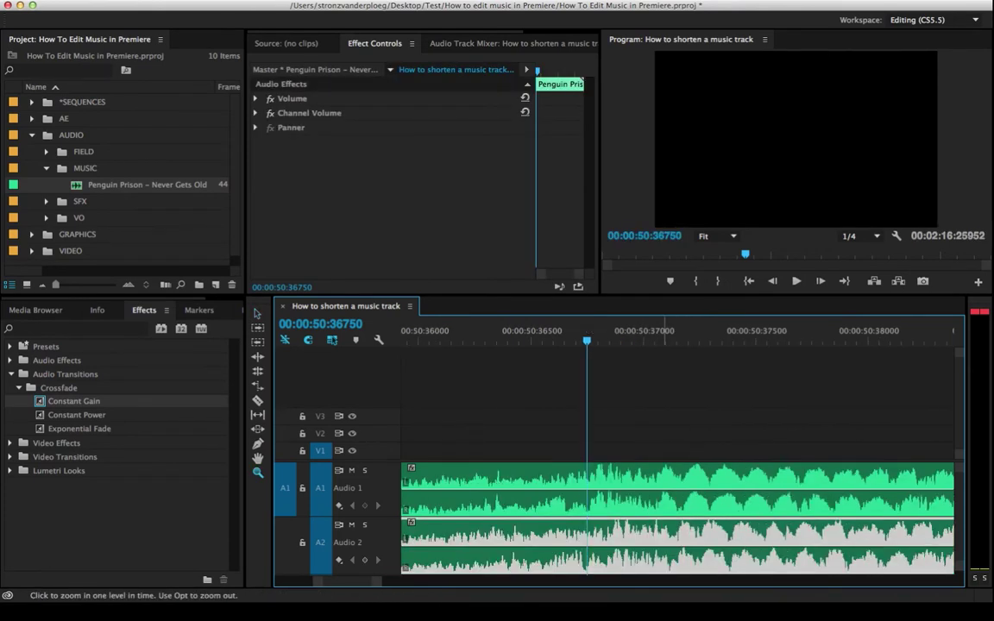
key("v")
key("equal")
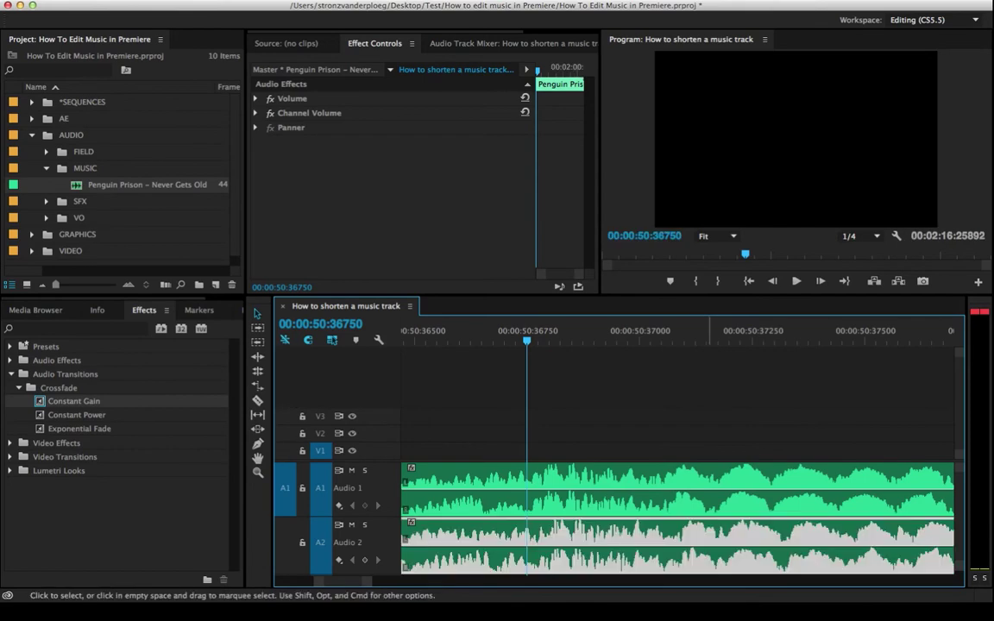
left_click_drag(700, 545, 690, 546)
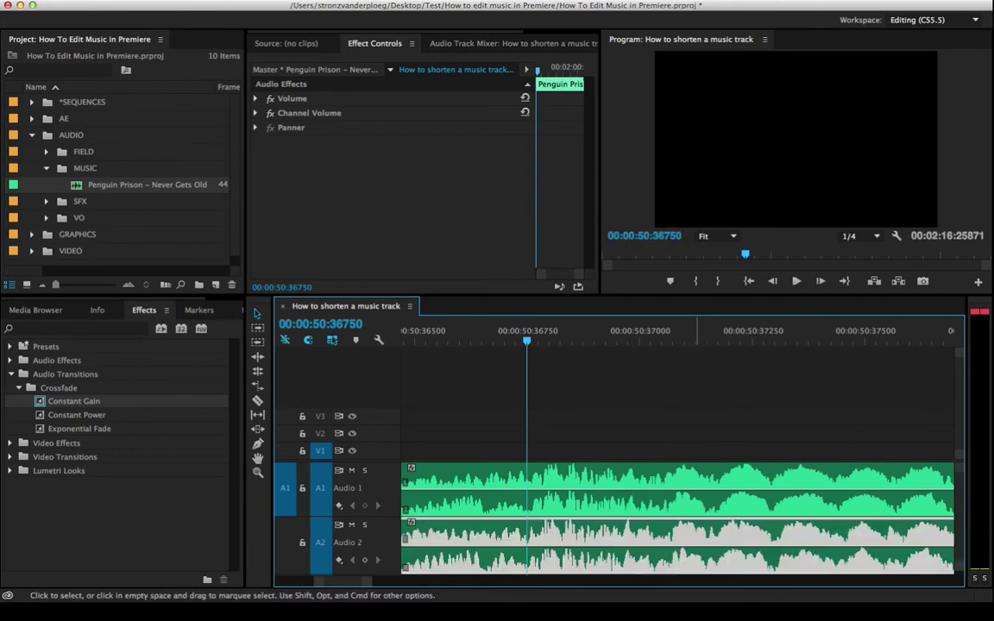
Compare the two waveforms around the beat and nudge the A2 clip about 18 samples later
key("z")
key("equal")
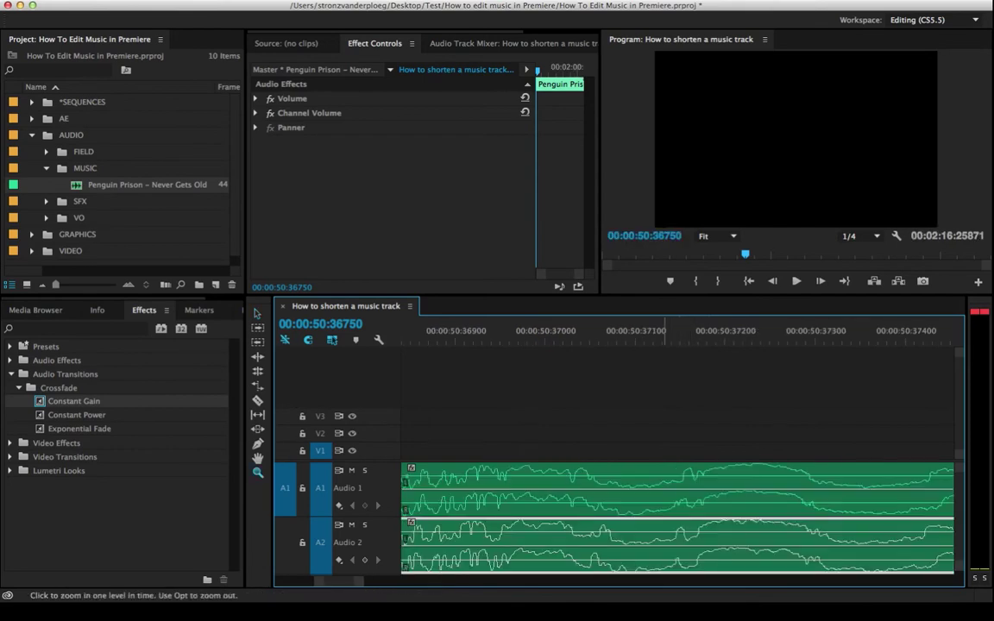
key("minus")
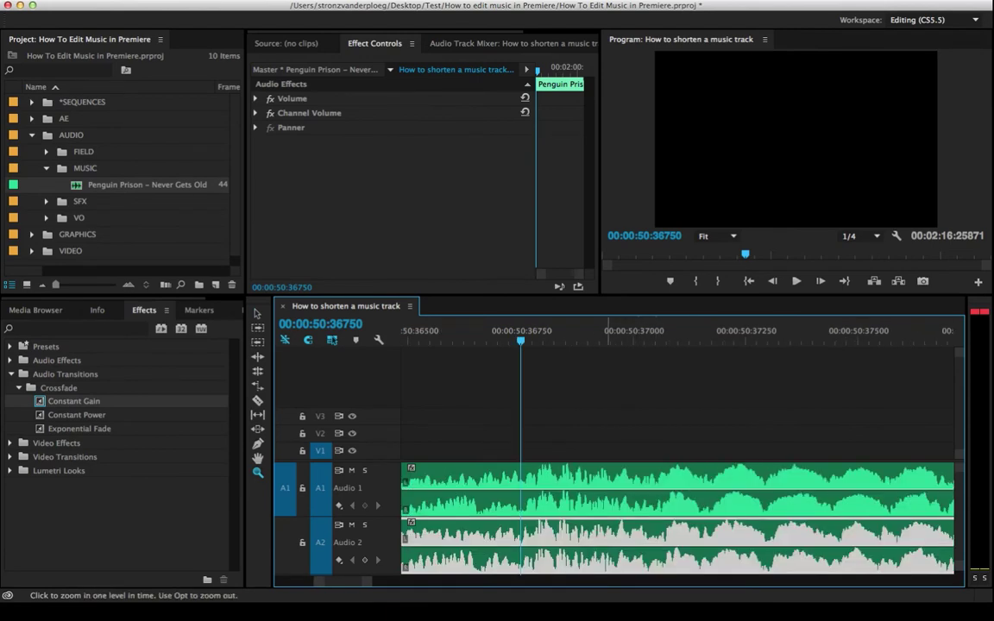
left_click(587, 535)
left_click(621, 535, "alt")
key("v")
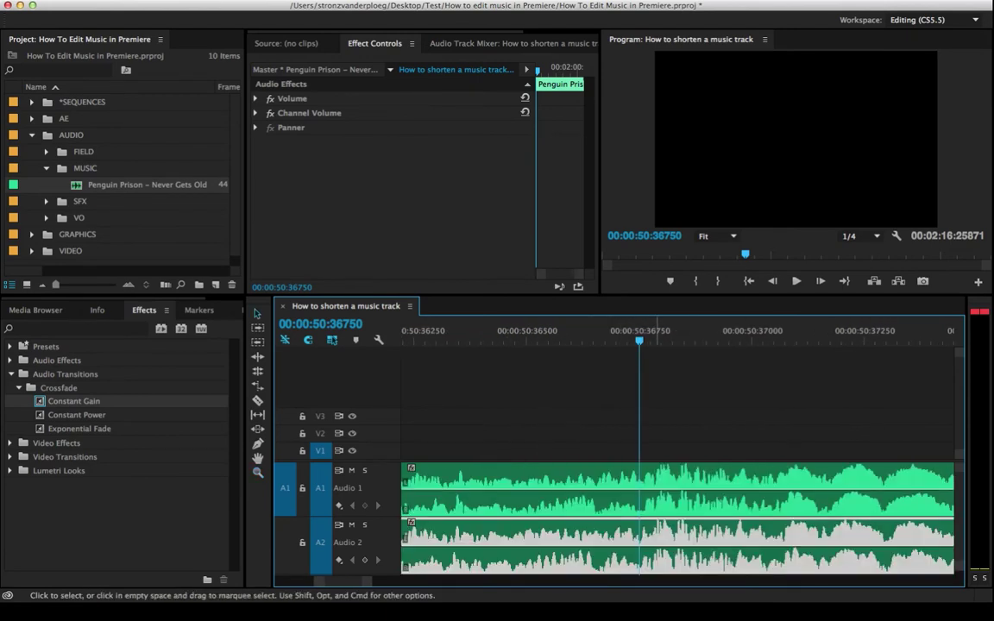
left_click_drag(664, 546, 639, 544)
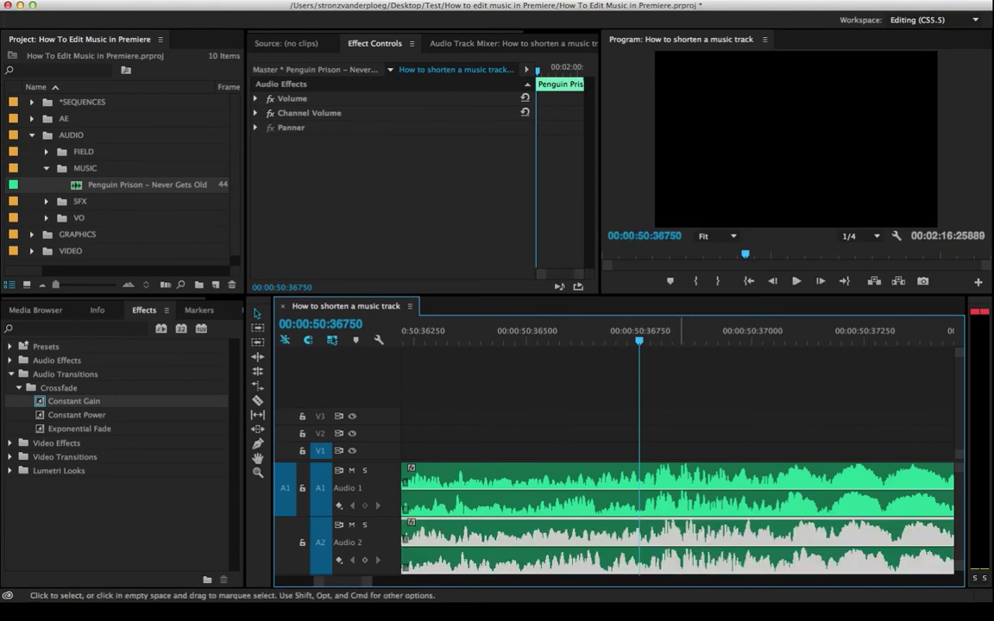
Set the playhead to 00:00:50:36558 and nudge the A2 clip about 16 samples earlier to match the A1 waveform
key("z")
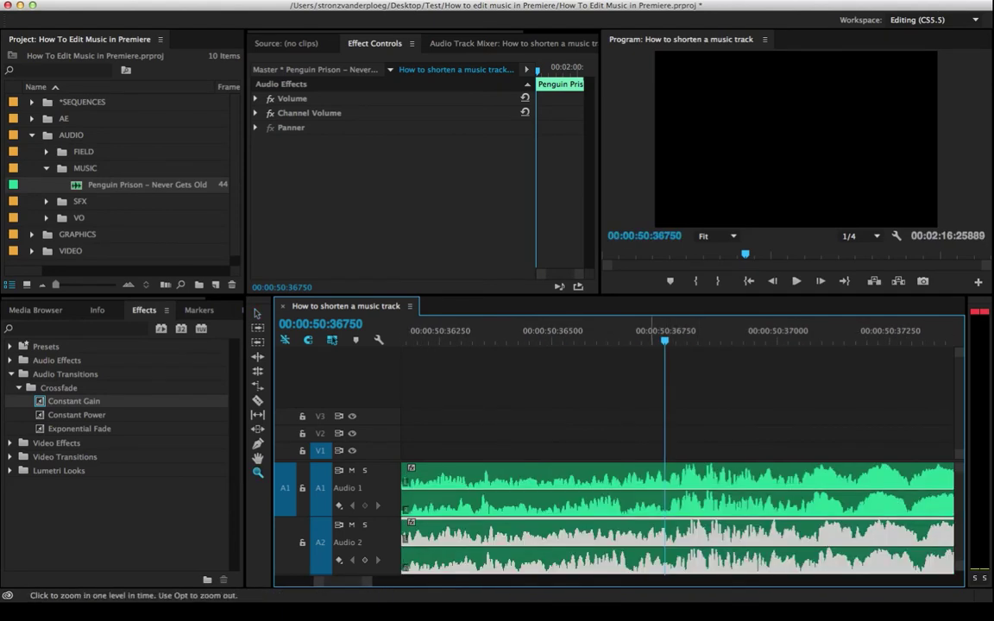
left_click_drag(664, 341, 623, 340)
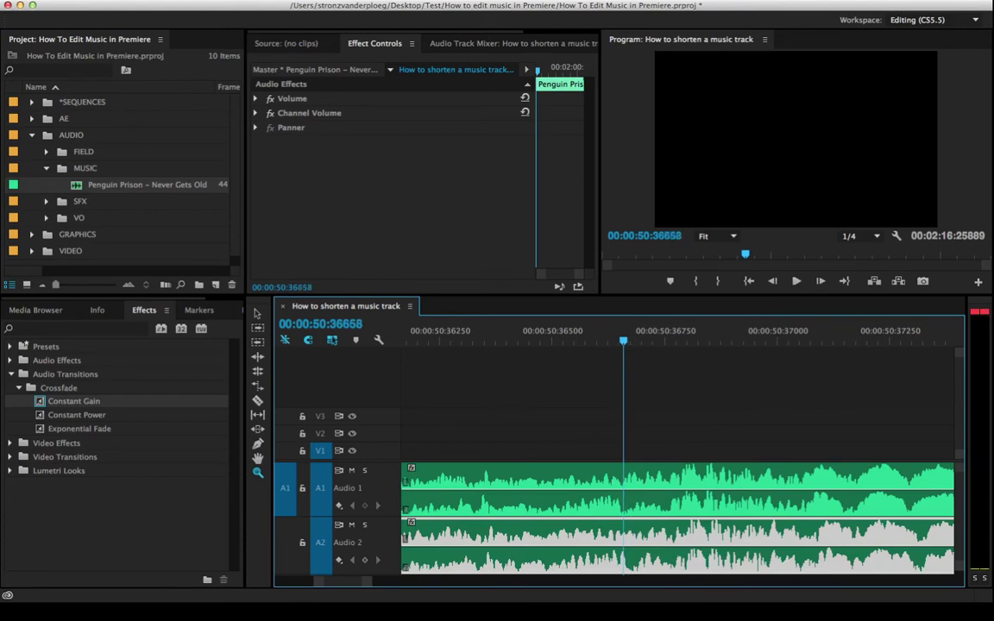
key("Left")
key("Left")
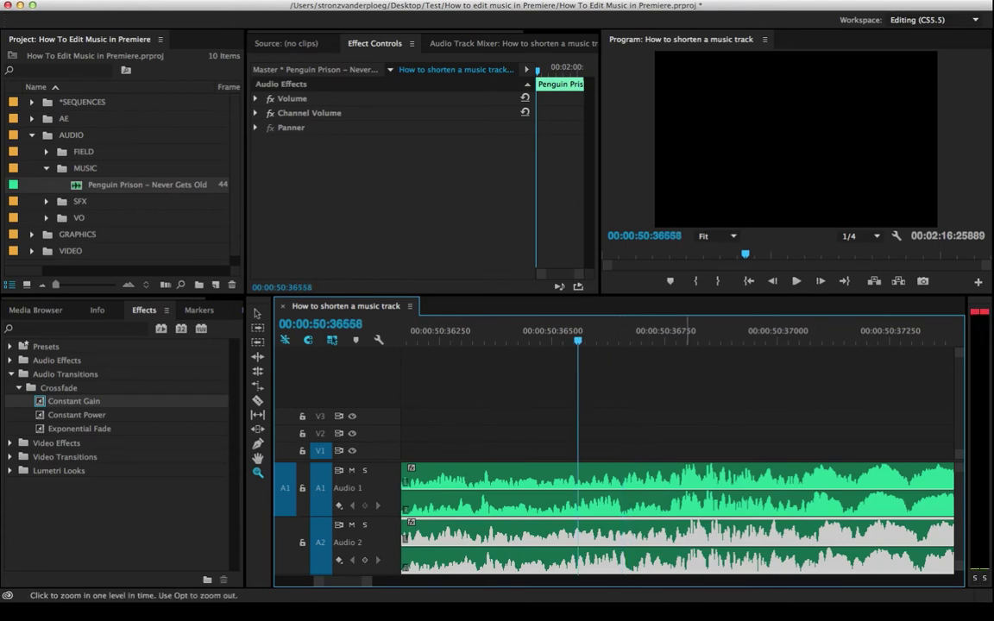
left_click(701, 510)
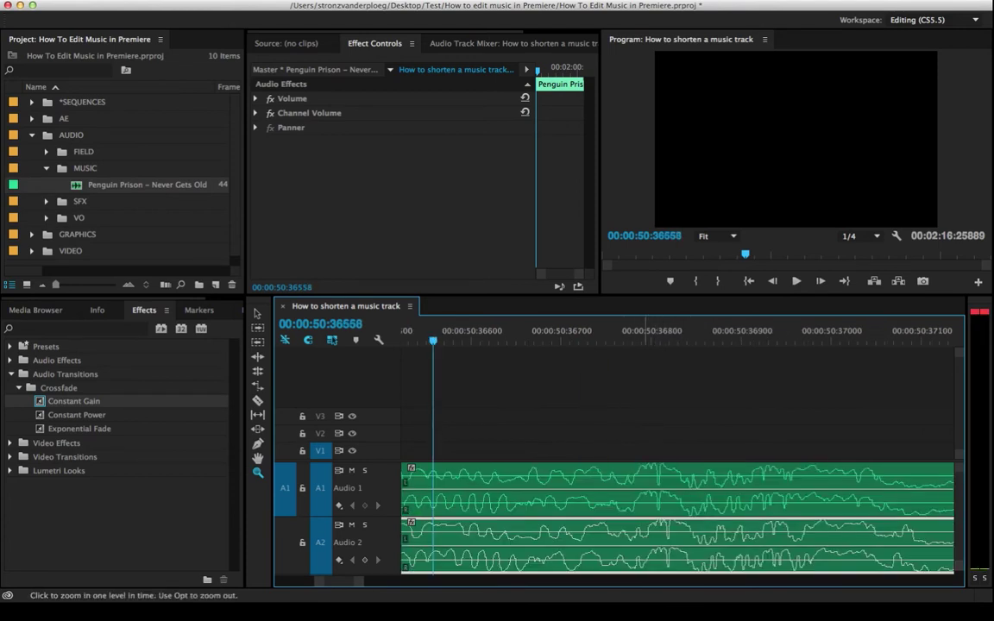
key("v")
left_click_drag(622, 545, 608, 545)
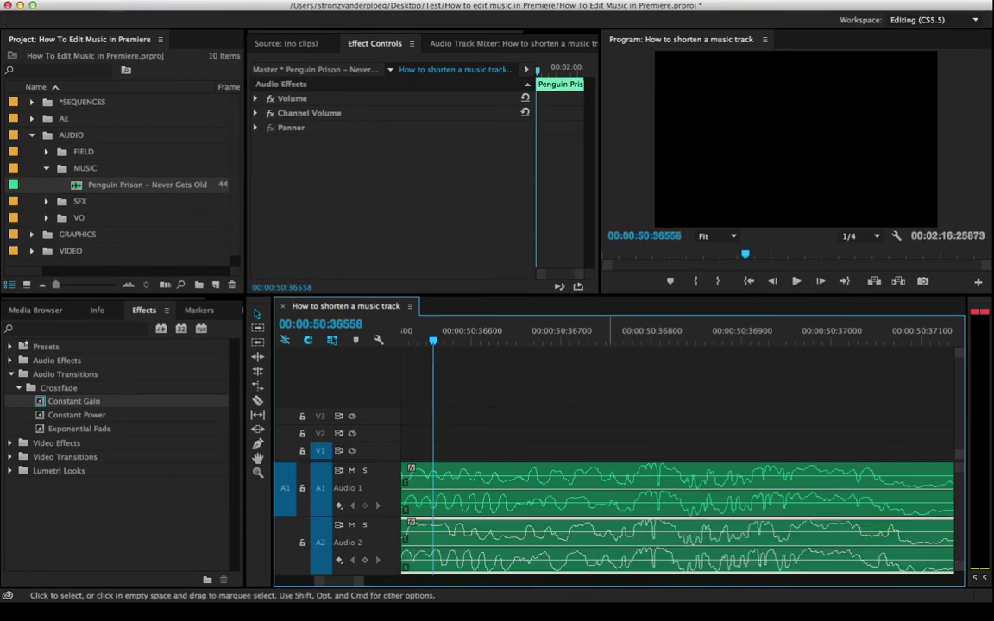
Trim the start of the A2 clip and the end of the A1 clip so they meet just past 00:00:50:40000
key("z")
left_click(607, 544, "alt")
left_click(608, 544, "alt")
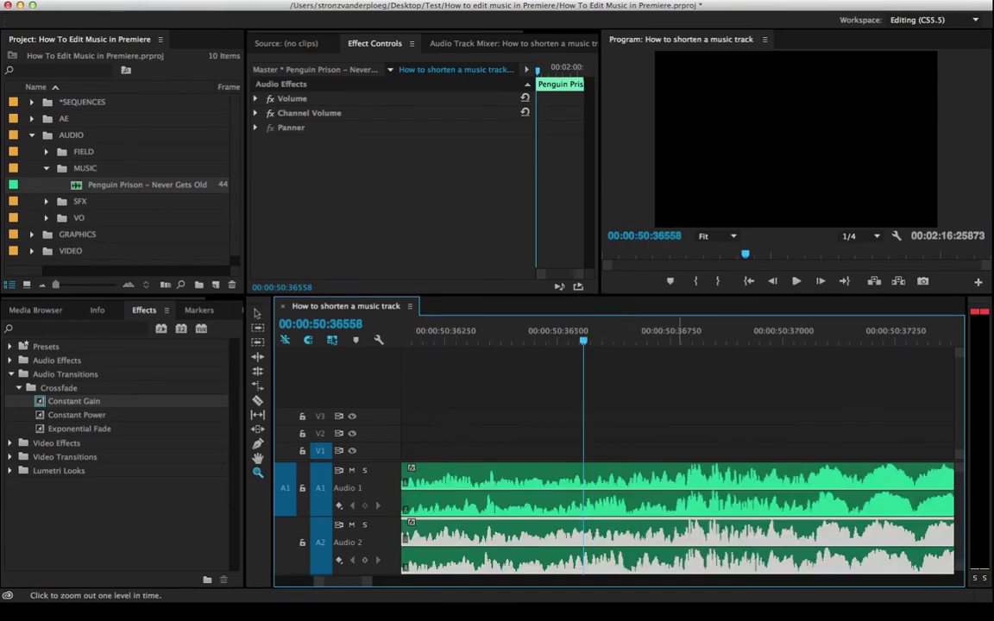
left_click(607, 543, "alt")
key("minus")
key("minus")
left_click(256, 314)
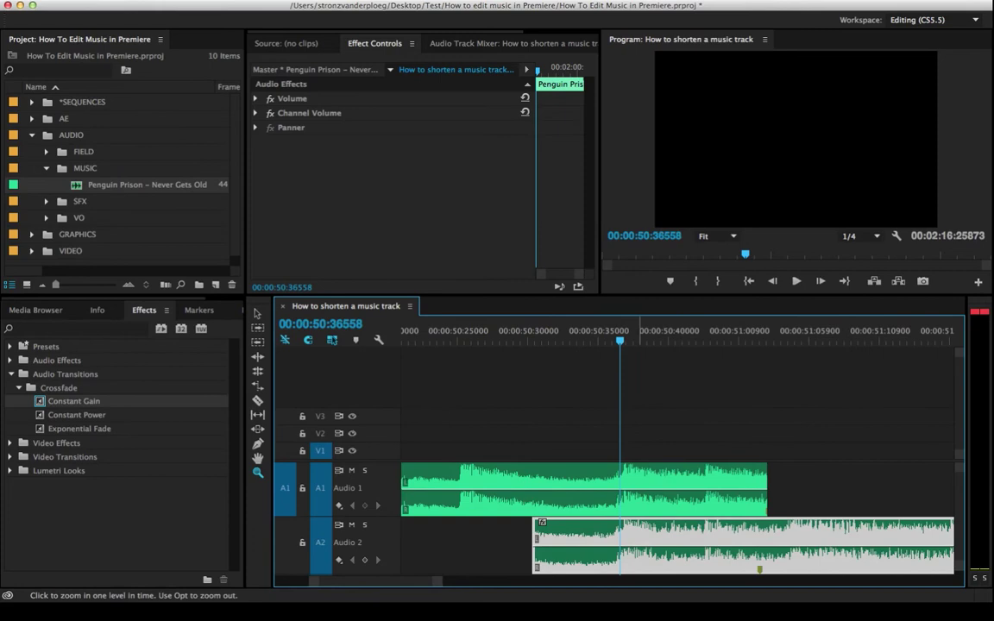
left_click_drag(536, 545, 677, 546)
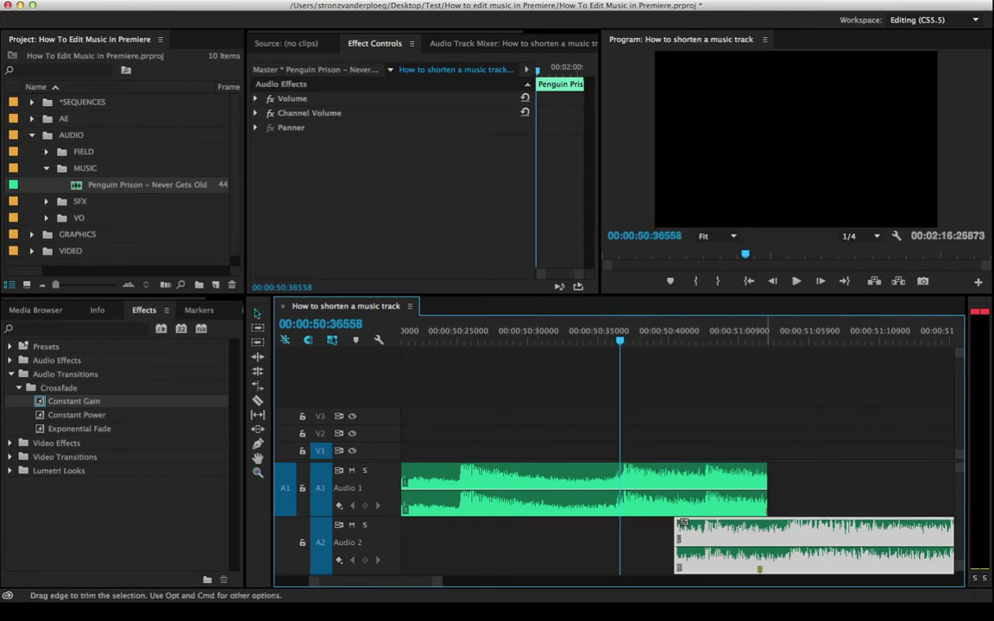
left_click_drag(766, 492, 674, 492)
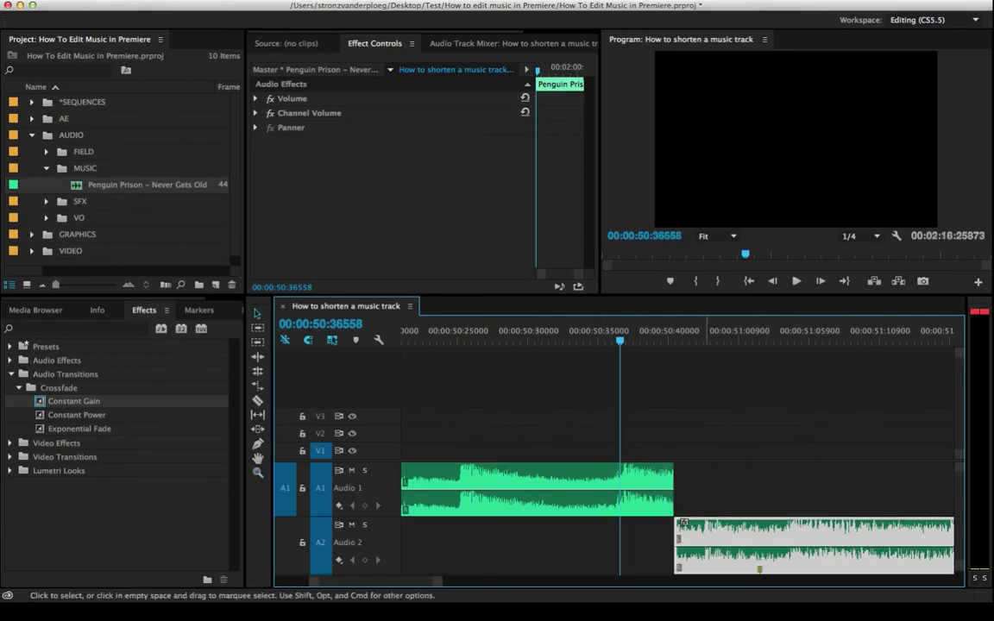
Switch the timeline back from audio time units to frames and play across the edit from 00:00:49:19
key("z")
left_click(642, 431, "alt")
left_click(645, 432, "alt")
left_click_drag(634, 333, 593, 333)
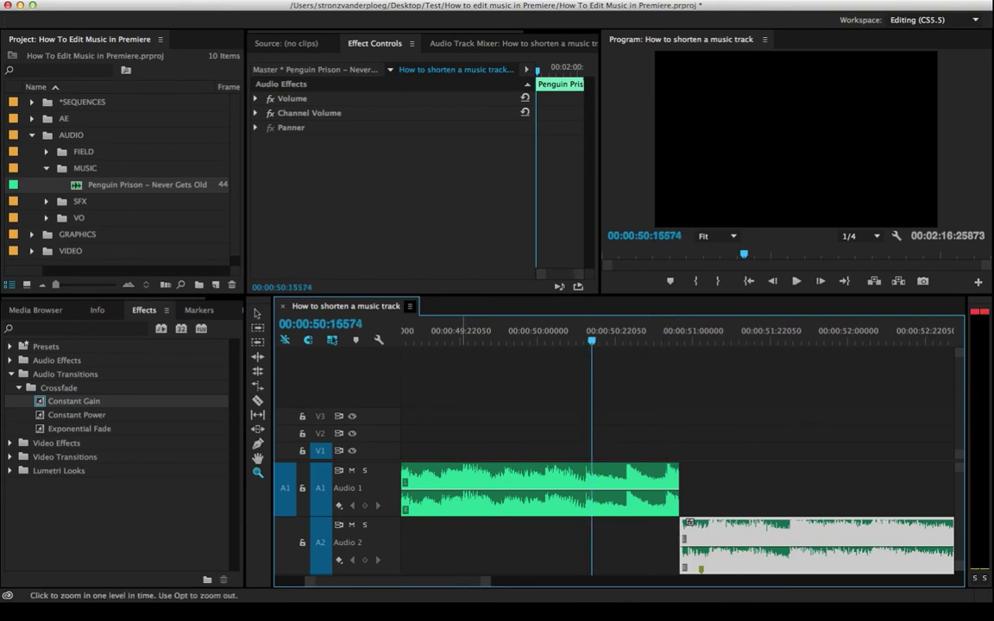
left_click(464, 406)
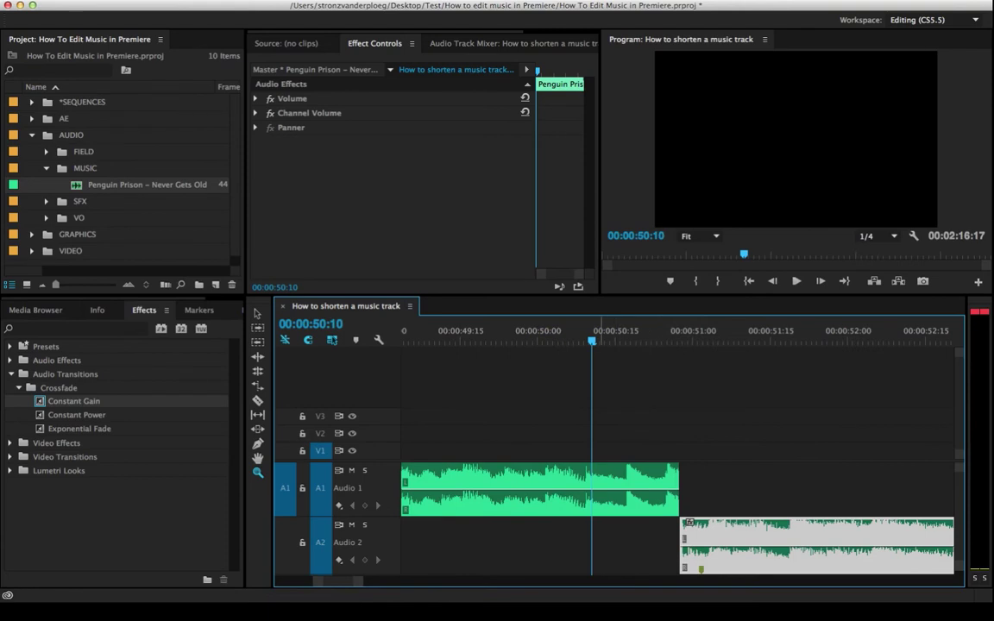
left_click(481, 335)
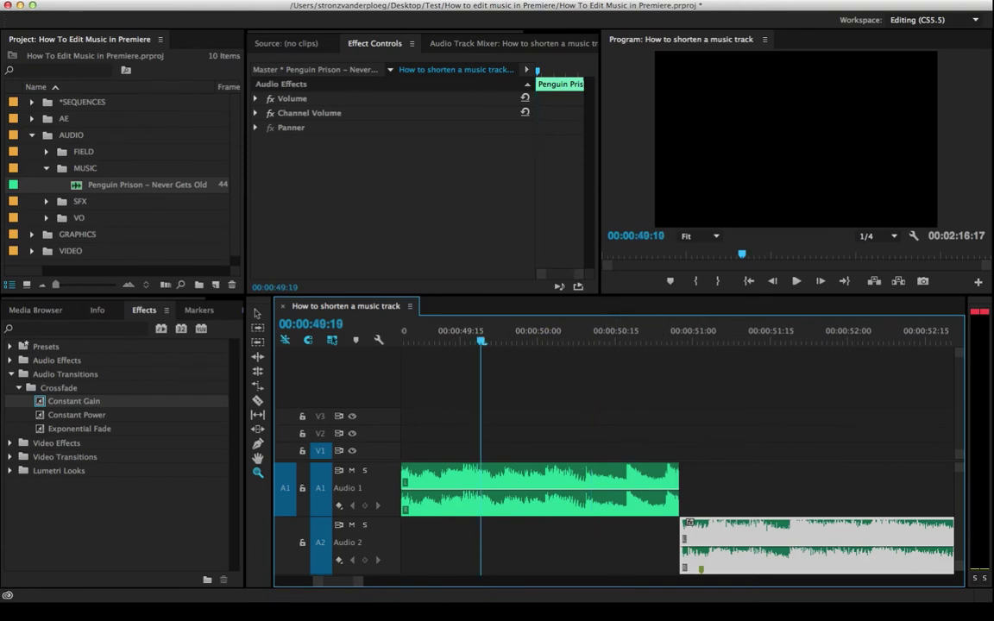
key("space")
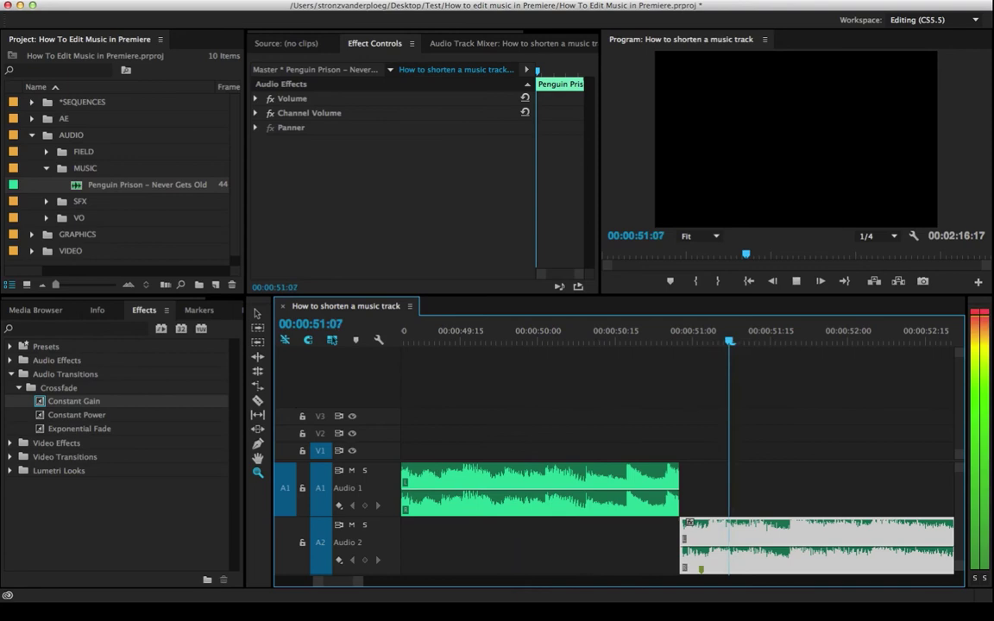
key("space")
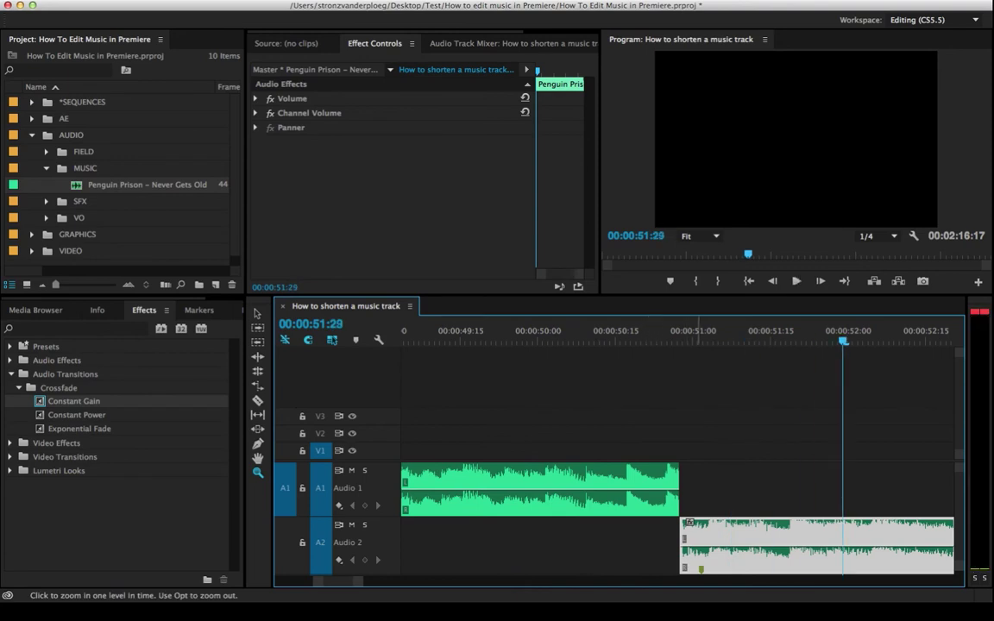
Move the A2 clip up to audio track A1, directly against the end of the first clip
key("v")
left_click(709, 492)
left_click_drag(709, 545, 730, 489)
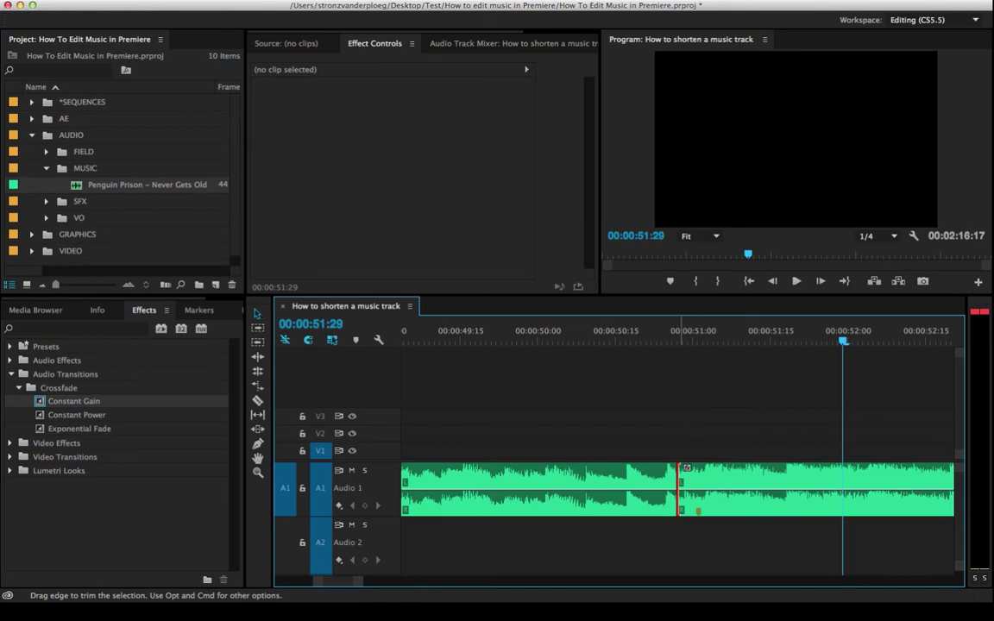
Apply a Constant Gain crossfade at the edit and play across it from about 00:00:49:15 and from 00:00:49:26
key("super+shift+d")
key("z")
left_click(684, 501, "alt")
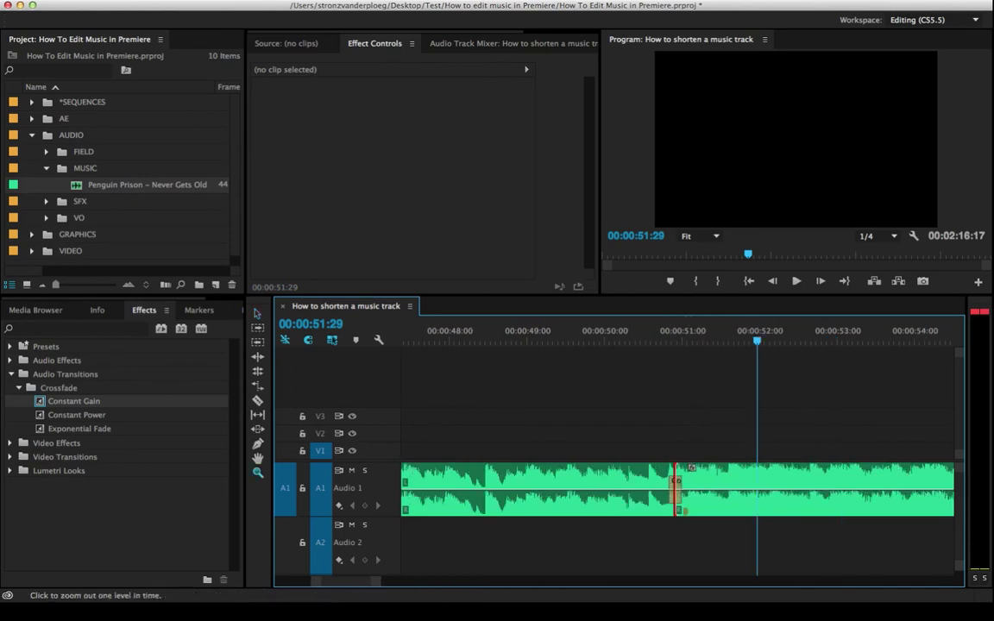
left_click(566, 332)
key("space")
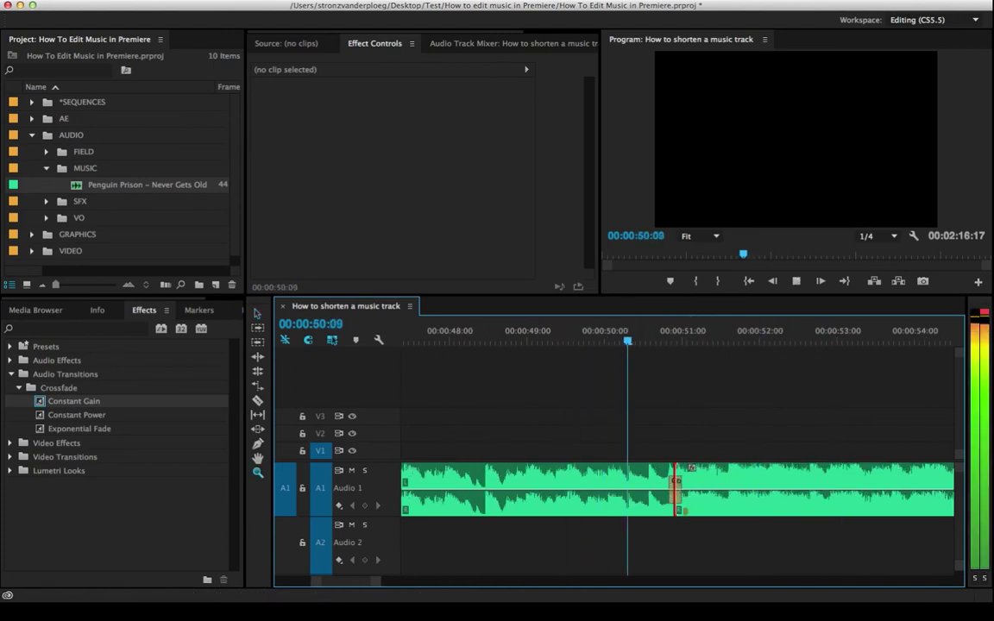
key("space")
left_click(593, 333)
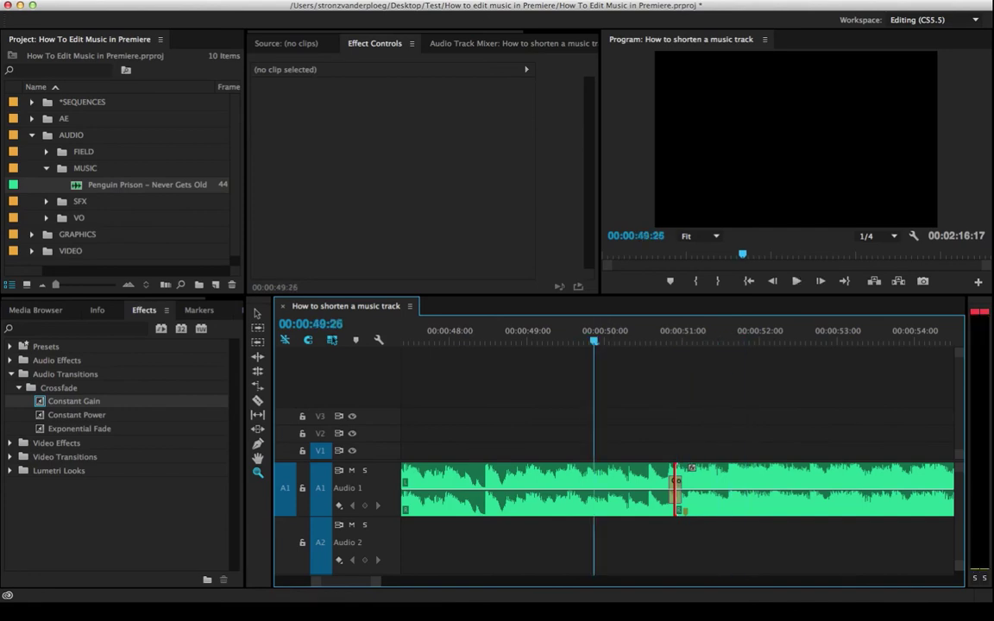
key("space")
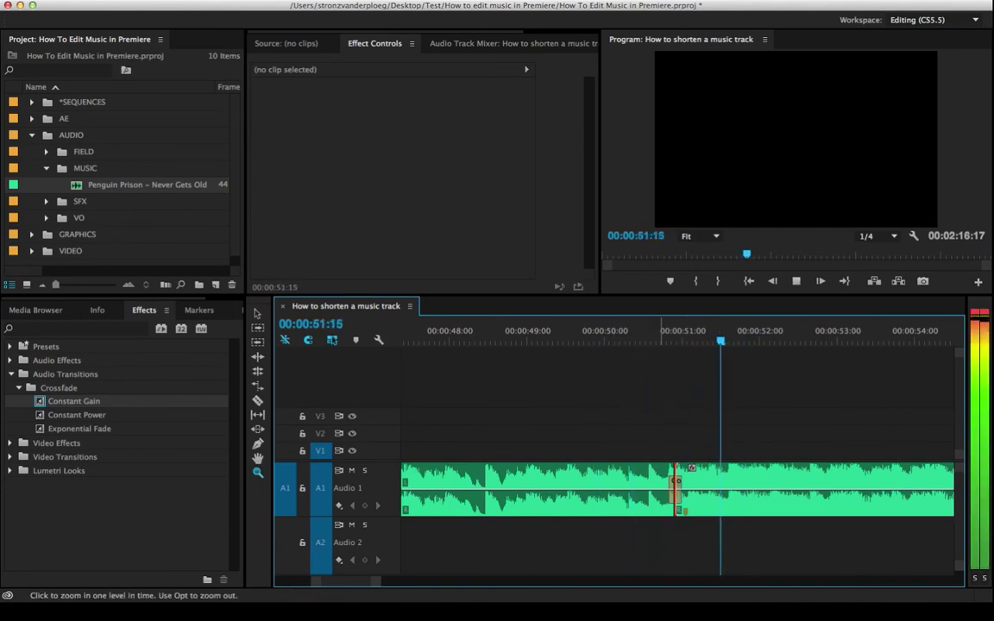
key("space")
Delete the five-frame Constant Gain crossfade from the edit on A1
left_click(723, 489)
left_click(612, 488)
left_click(613, 488)
key("v")
left_click(613, 488)
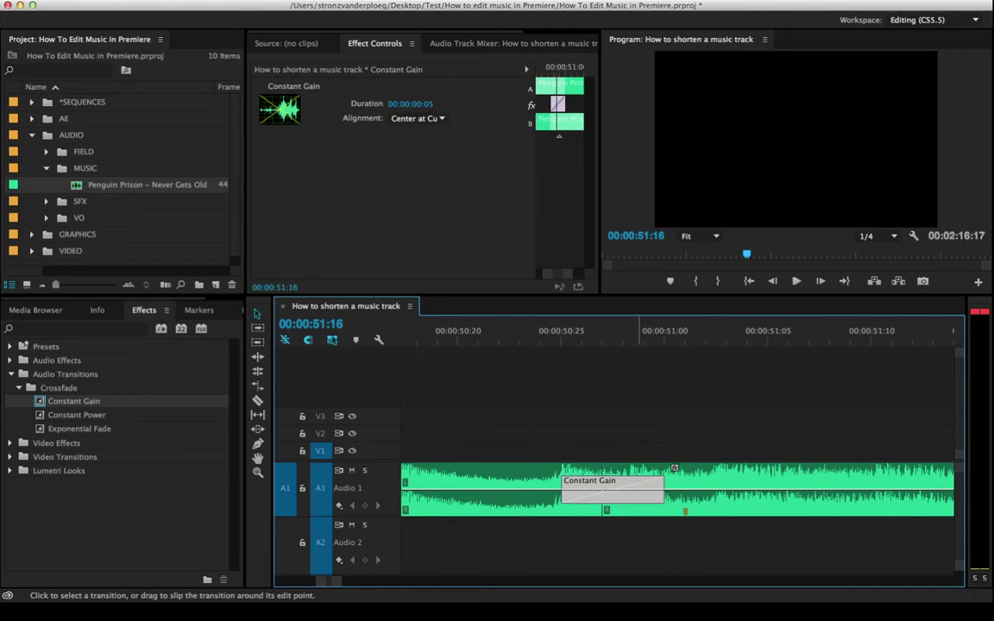
key("Delete")
Play the music across the plain cut from about 00:00:50:05 to 00:00:51:12
key("z")
left_click(635, 488, "alt")
left_click(634, 488, "alt")
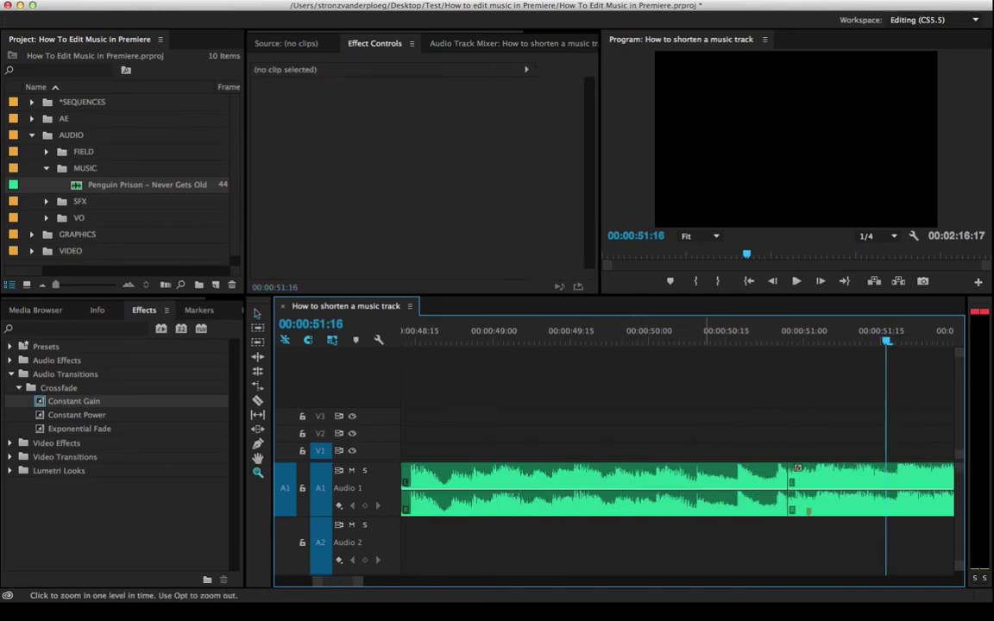
left_click(675, 337)
key("space")
key("space")
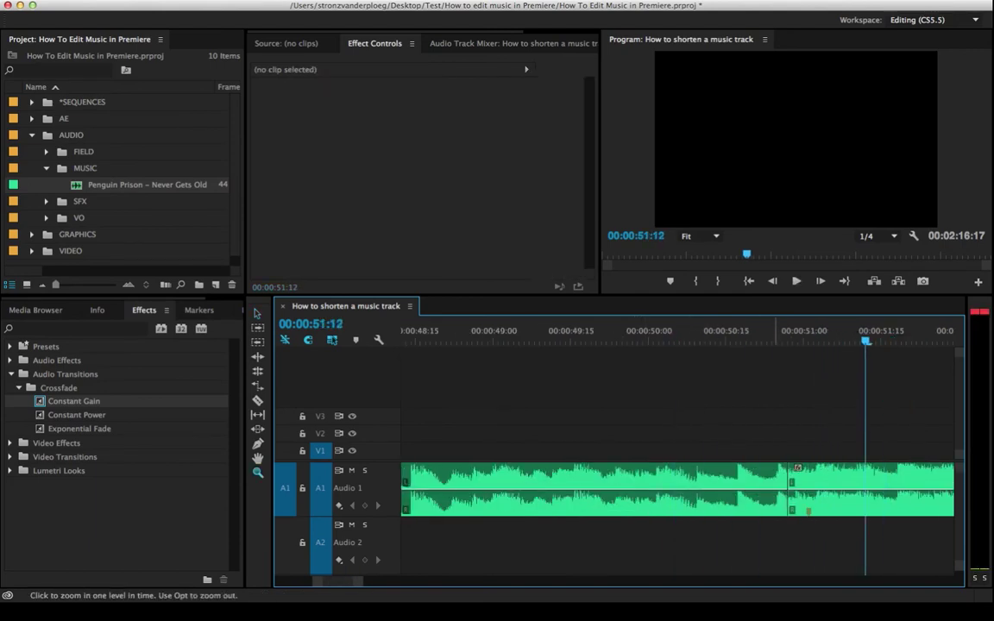
Apply a Constant Gain crossfade at the edit on A1 and shorten it to three frames
left_click(786, 488)
left_click(790, 393)
key("v")
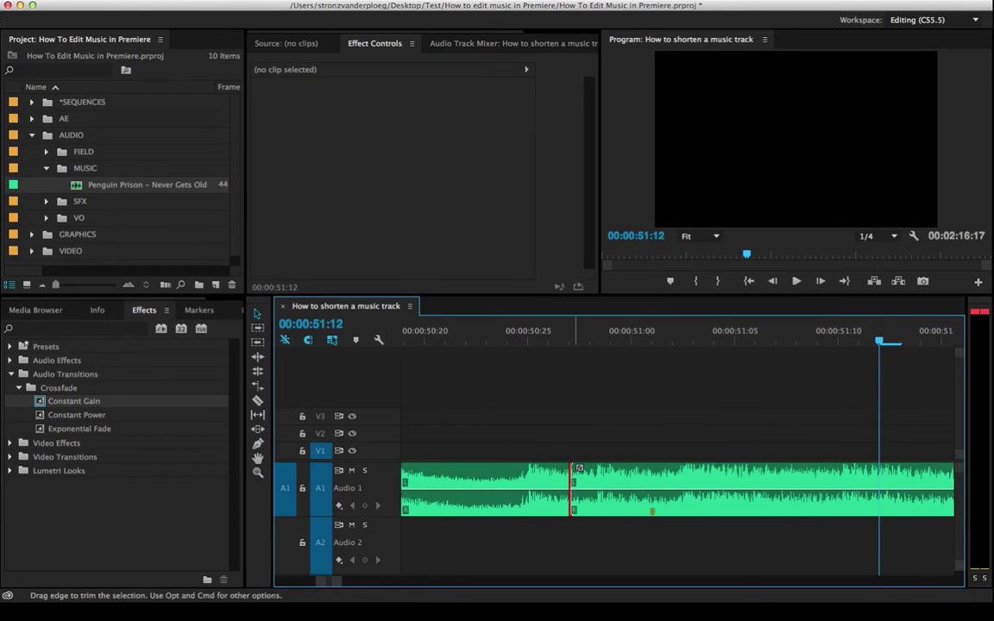
key("super+shift+d")
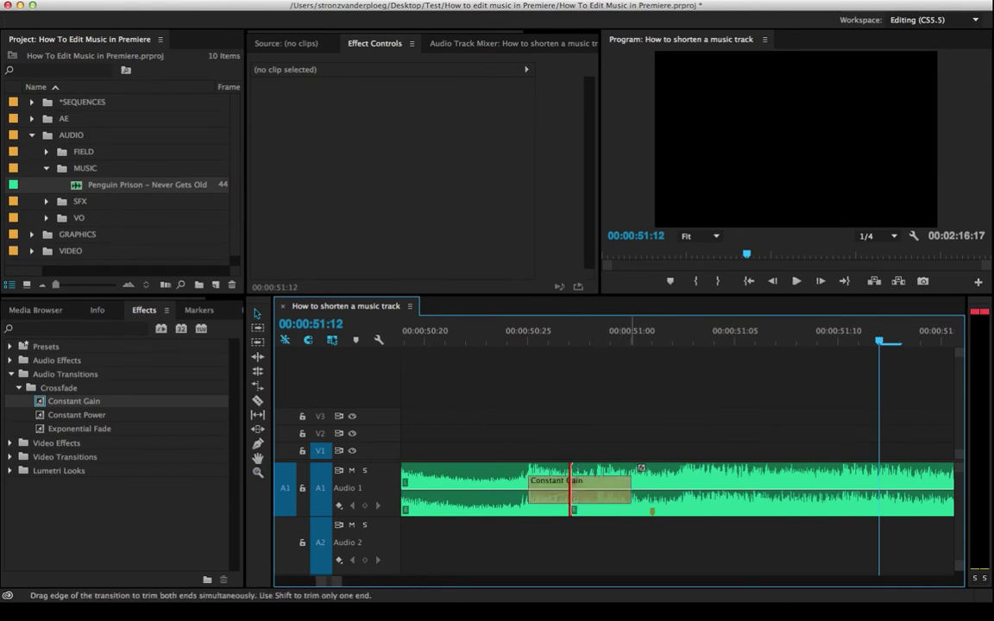
mouse_move(603, 490)
left_mouse_down()
mouse_move(585, 491)
mouse_move(607, 490)
left_mouse_up()
key("z")
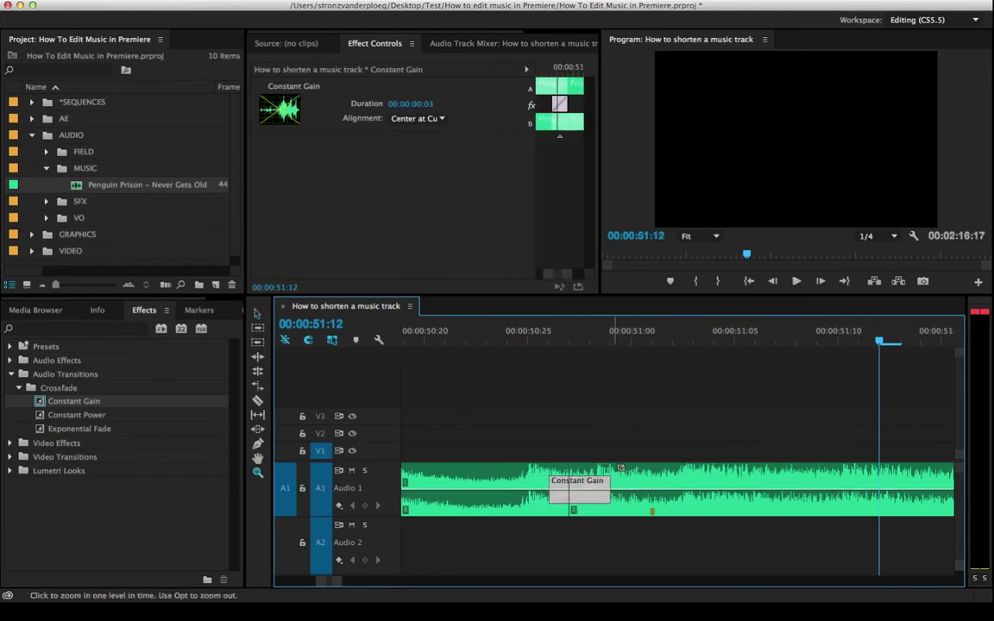
Play the music across the three-frame crossfade from about 00:00:49:08, and play around the edit once more
left_click(574, 488, "alt")
left_click(629, 489, "alt")
left_click(458, 333)
key("space")
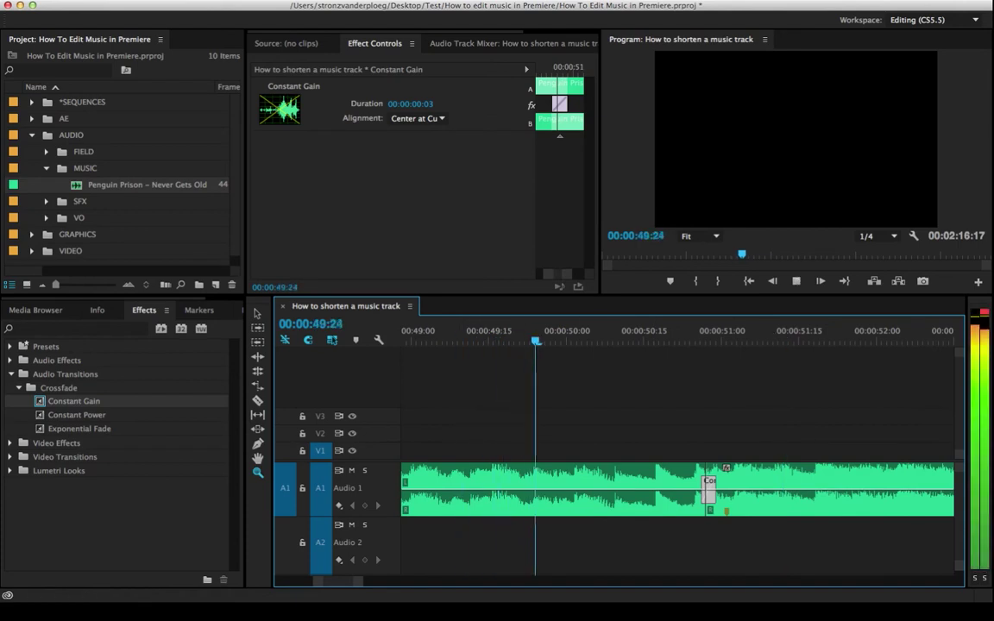
key("space")
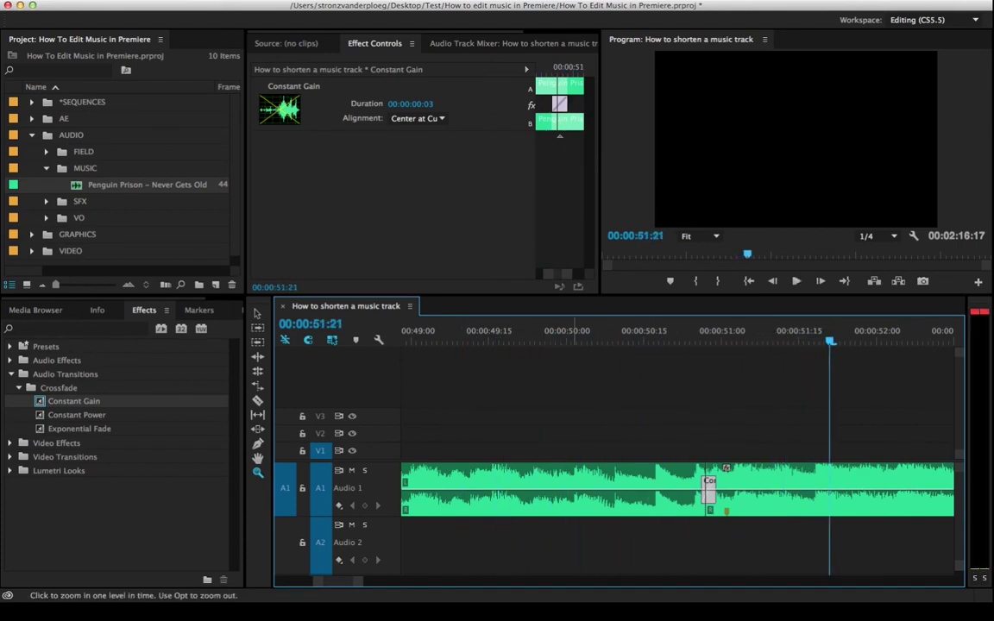
left_click(508, 489, "alt")
key("shift+k")
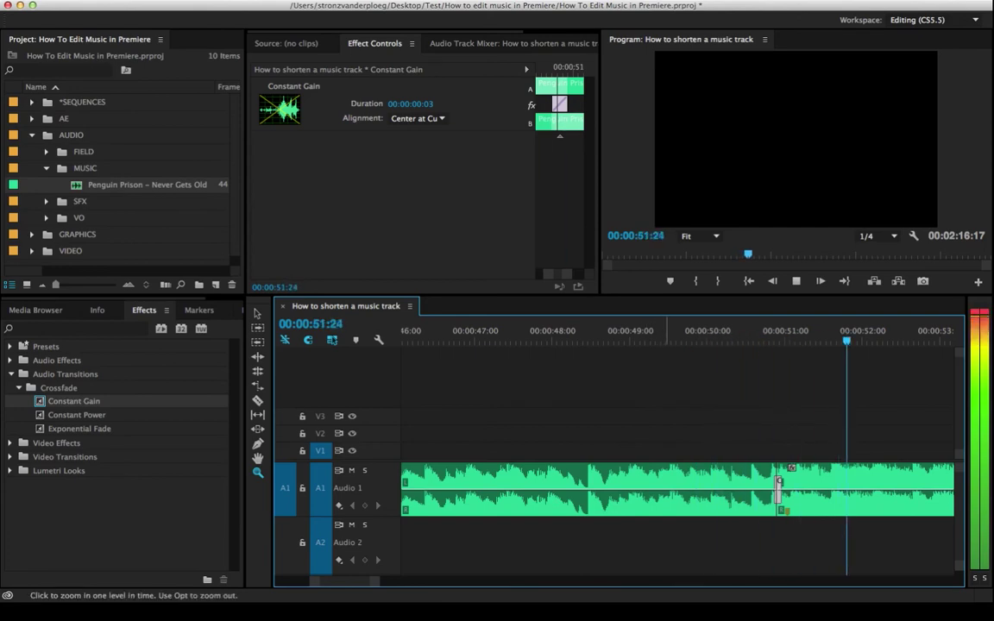
key("space")
Examine the whole shortened track and the ending of its last clip on A1
left_click(674, 489, "alt")
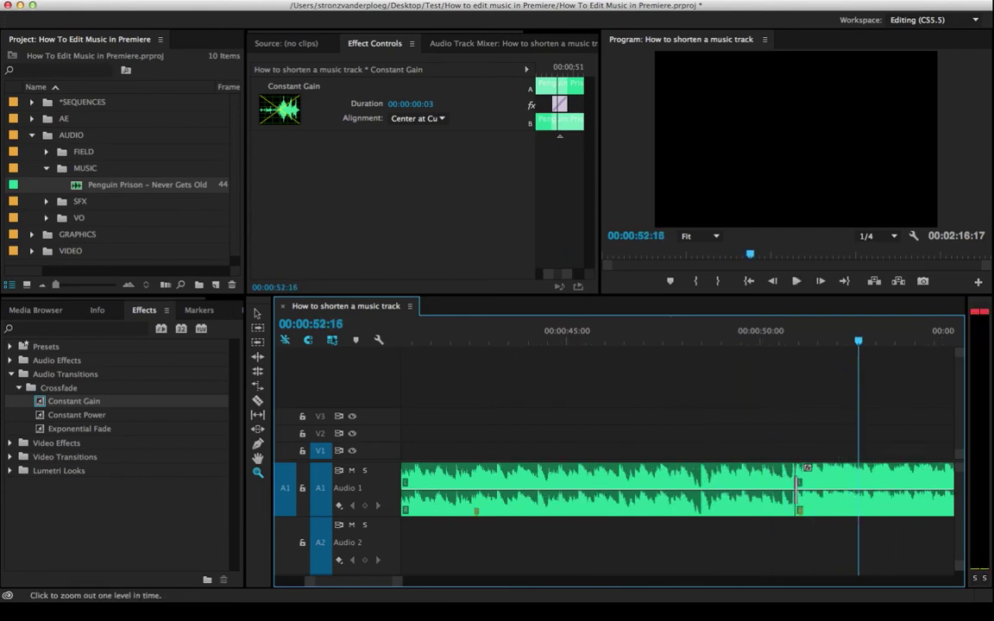
left_click(694, 488, "alt")
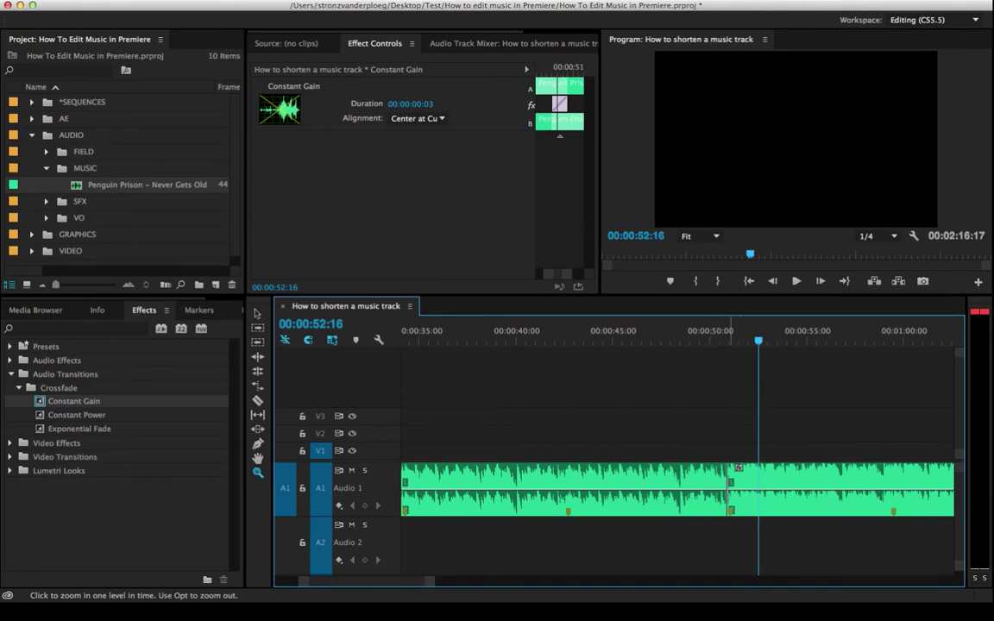
left_click(705, 489, "alt")
left_click(700, 489, "alt")
left_click(611, 489, "alt")
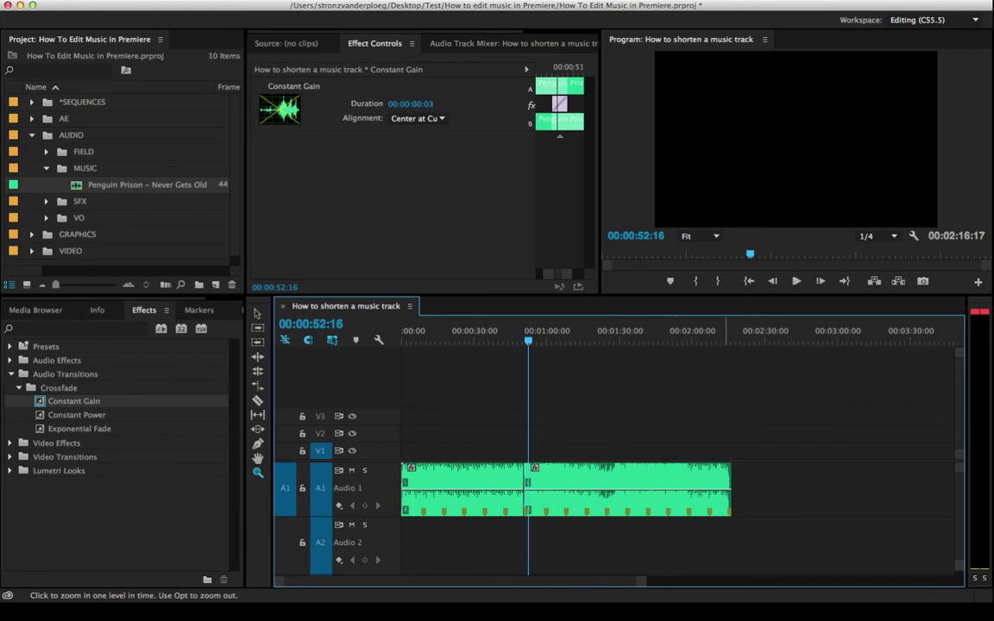
left_click(725, 488)
left_click(682, 489)
left_click(671, 489)
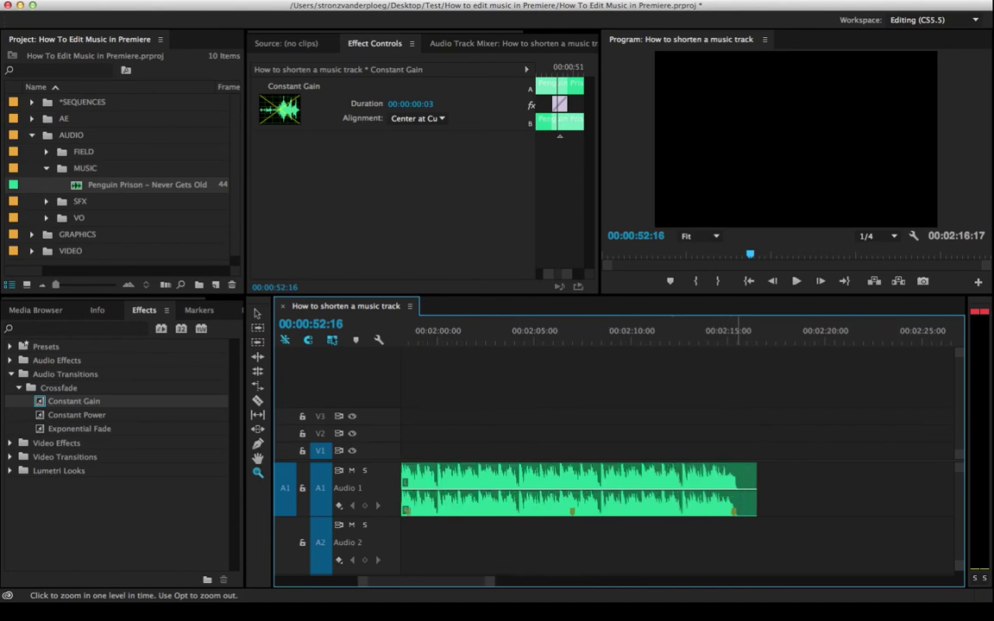
key("backslash")
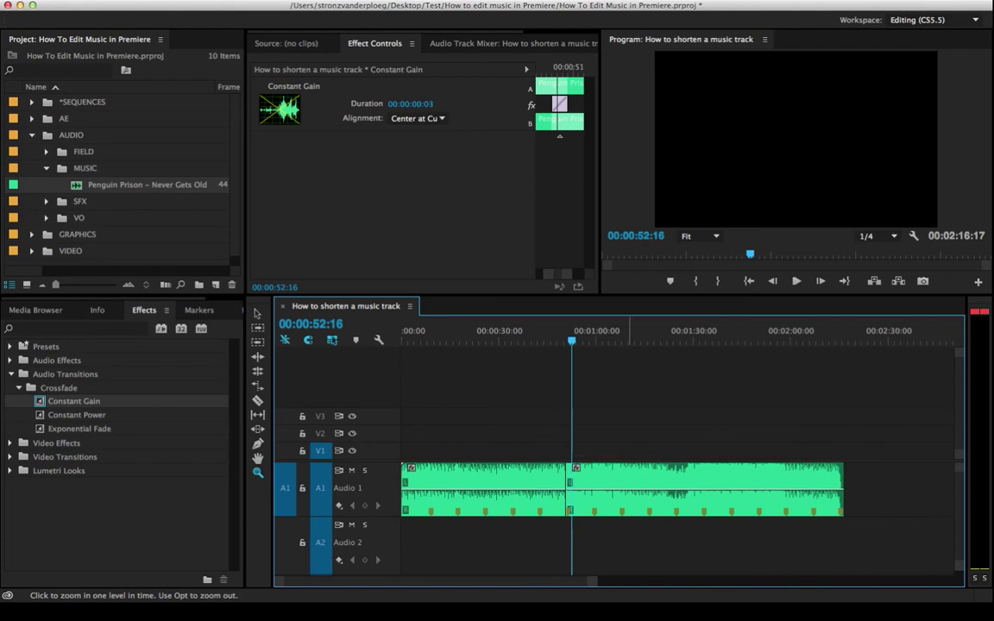
Change the label colour of the first music clip on A1 to purple
key("v")
left_click(603, 384)
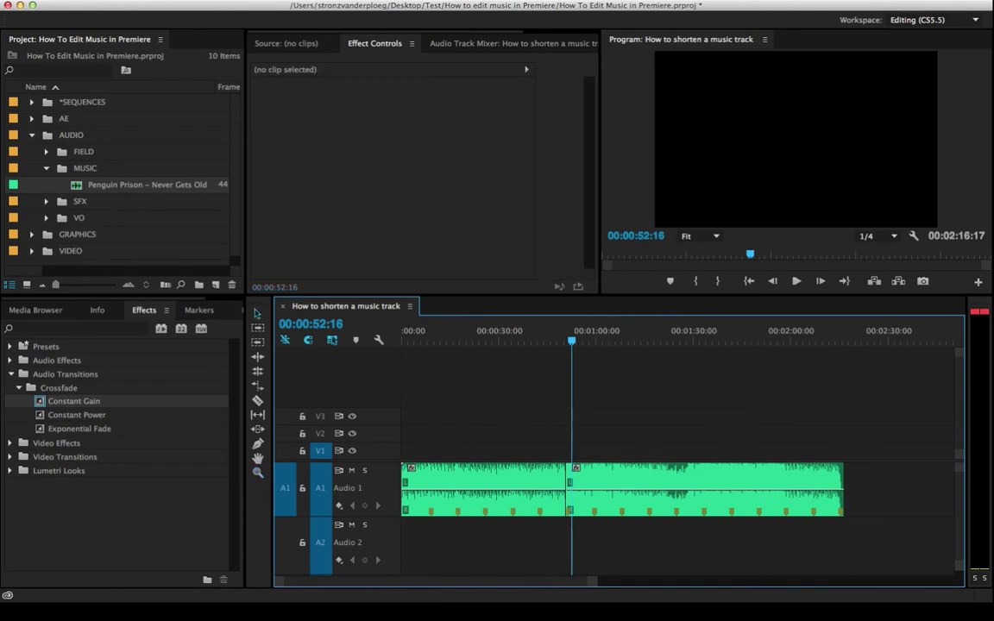
key("super+Tab")
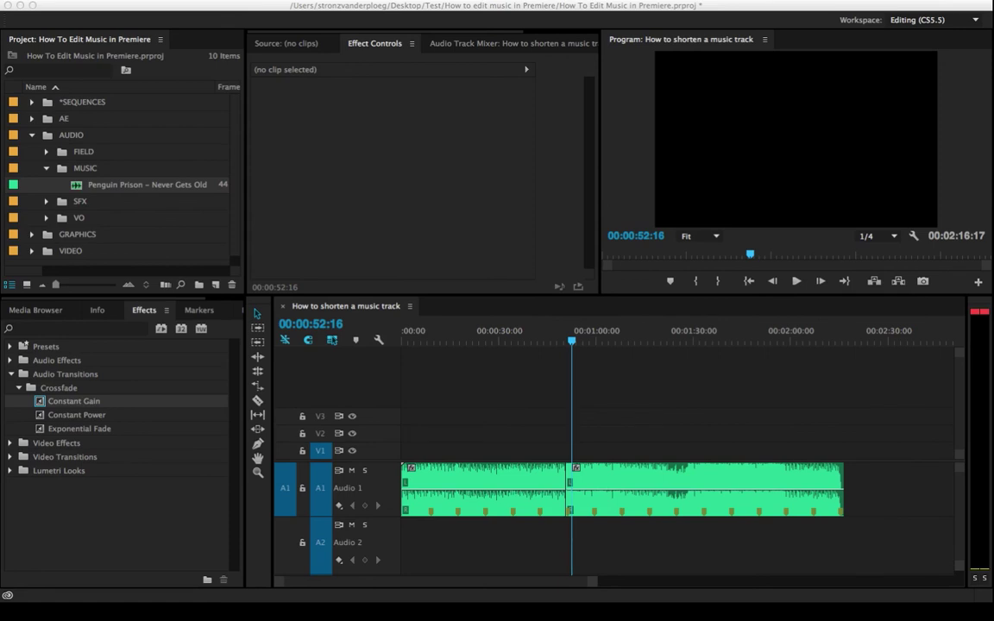
left_click(611, 488)
left_click(615, 488)
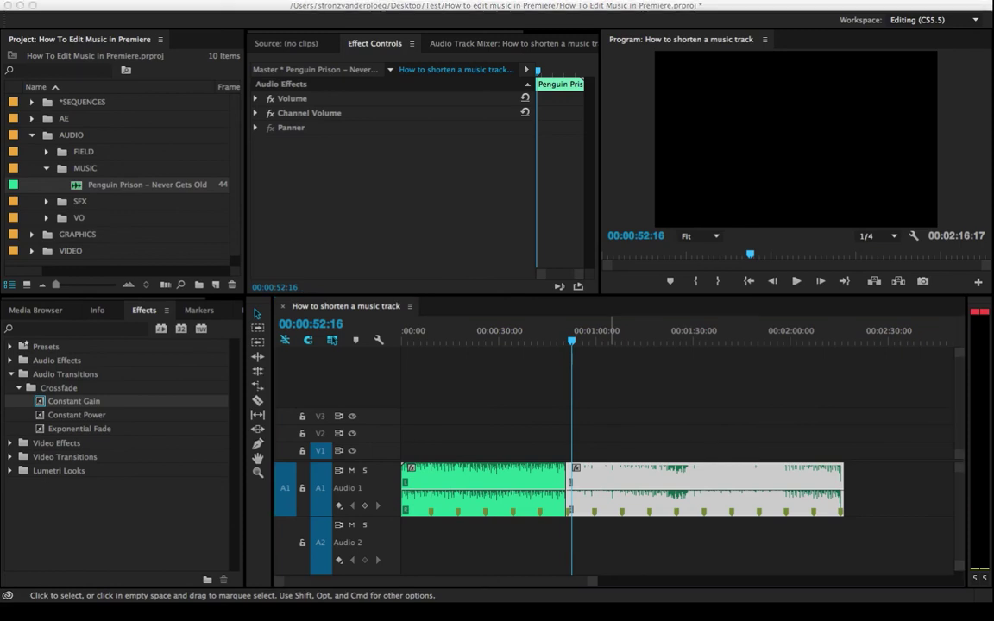
key("super+Tab")
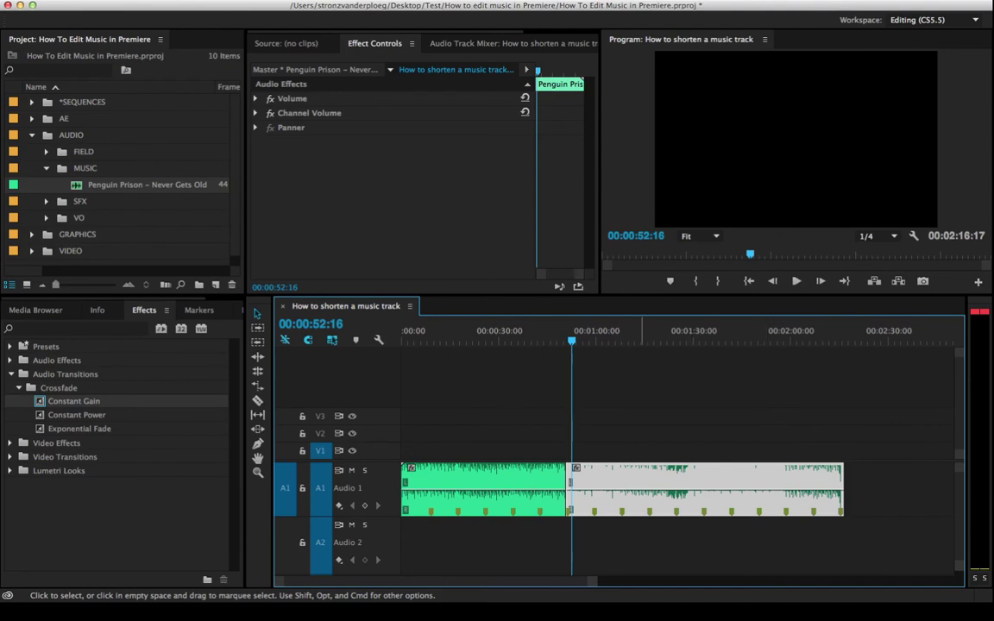
left_click(472, 489)
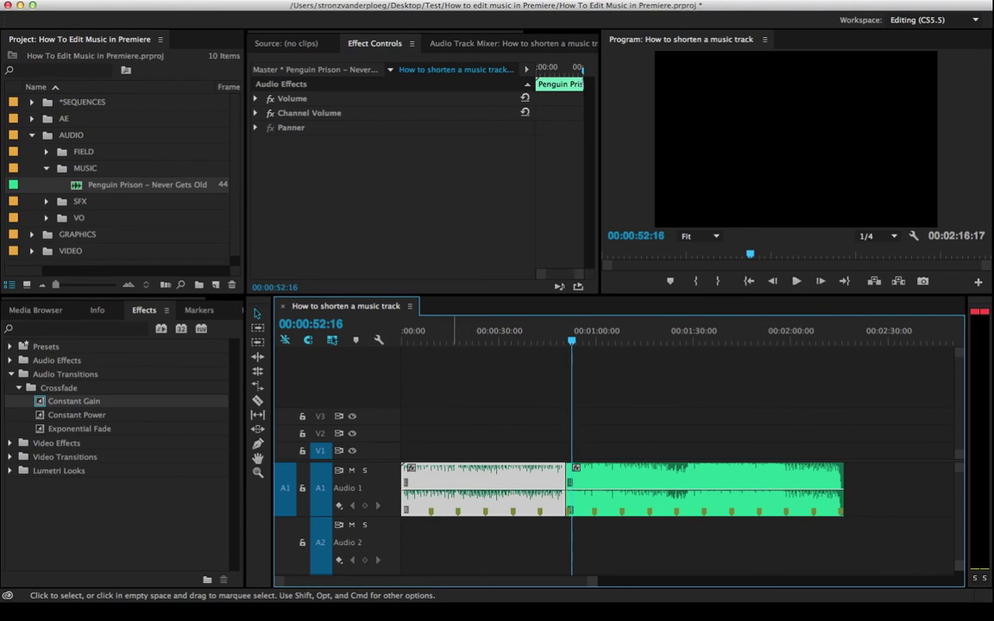
left_click(537, 388)
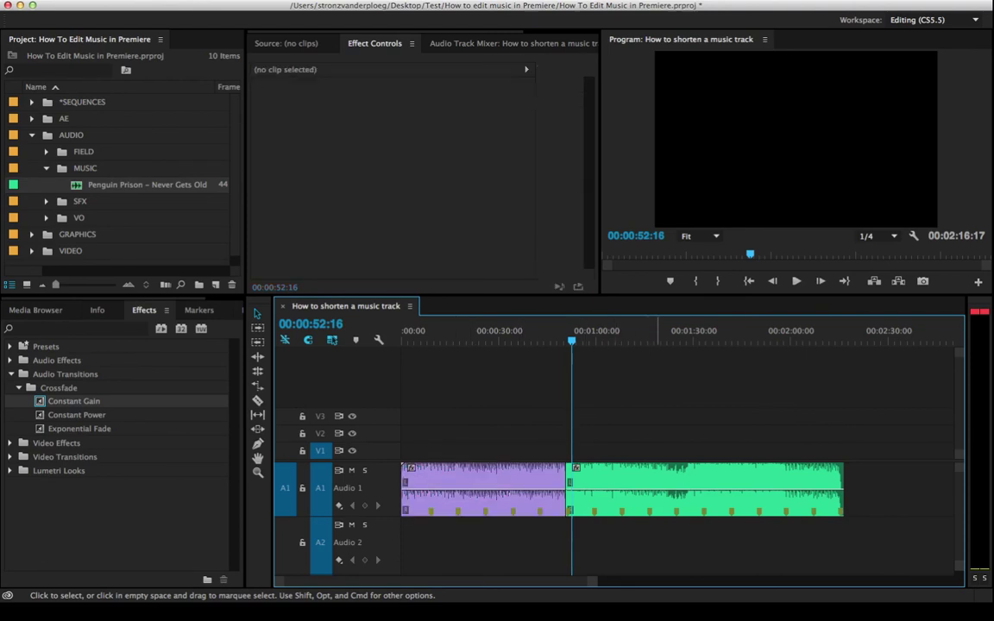
Play the second music clip from 00:00:52:16 and split it at 00:01:07:27
key("c")
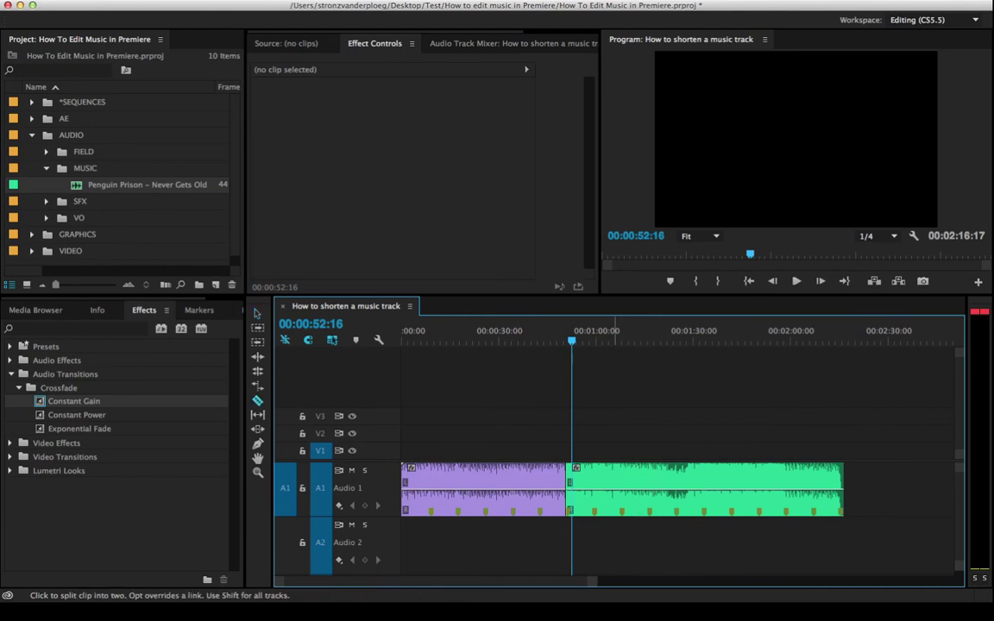
key("space")
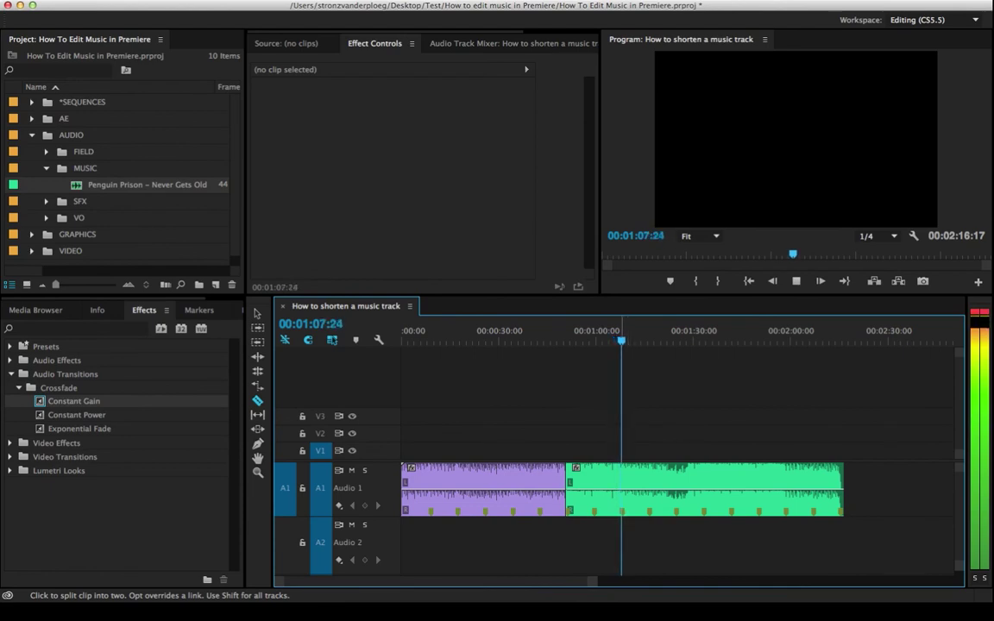
key("space")
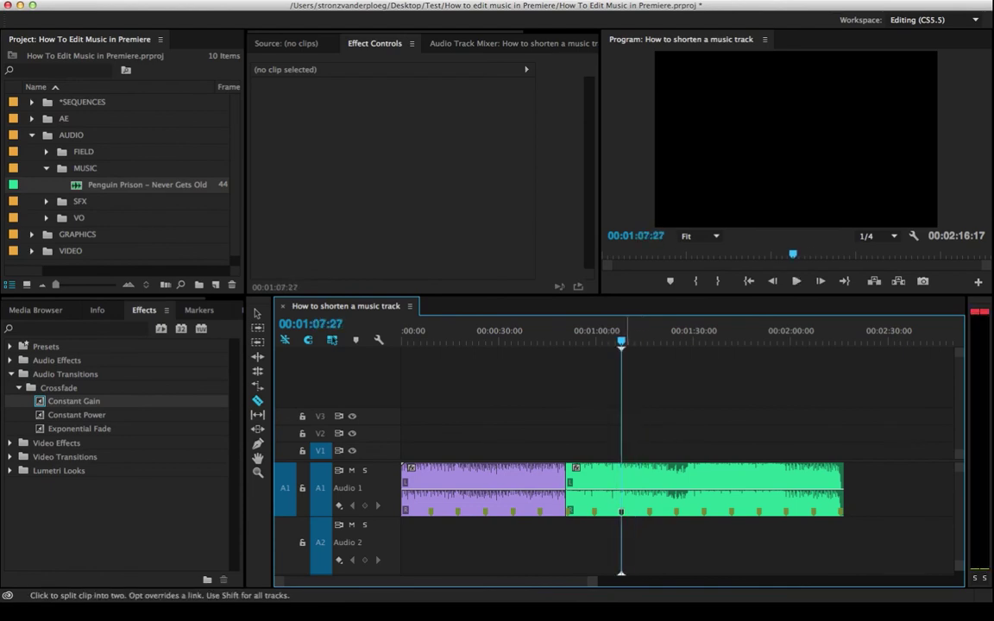
left_click(621, 492)
Change the label colour of the short middle clip before the new cut to darker green
key("v")
left_click(617, 492)
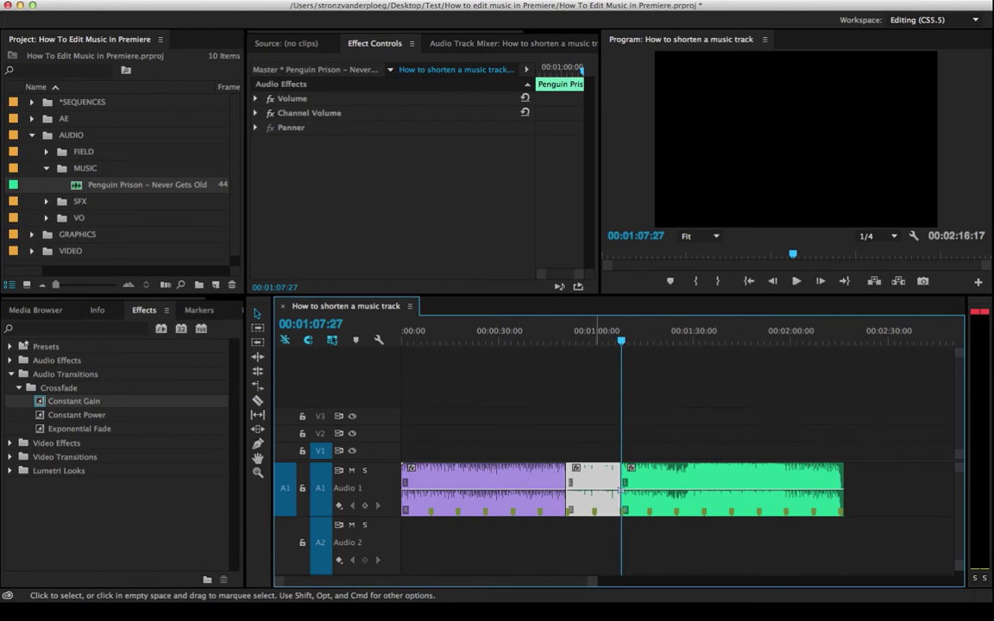
left_click(652, 418)
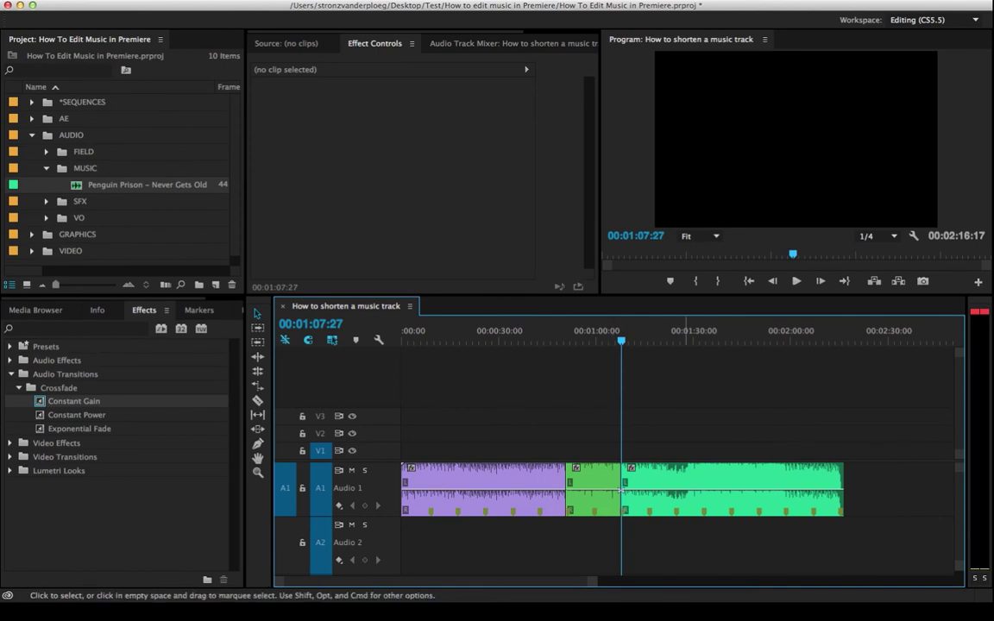
Examine the three coloured sections of the track and the ending of the last clip up close
key("z")
left_click(701, 488, "alt")
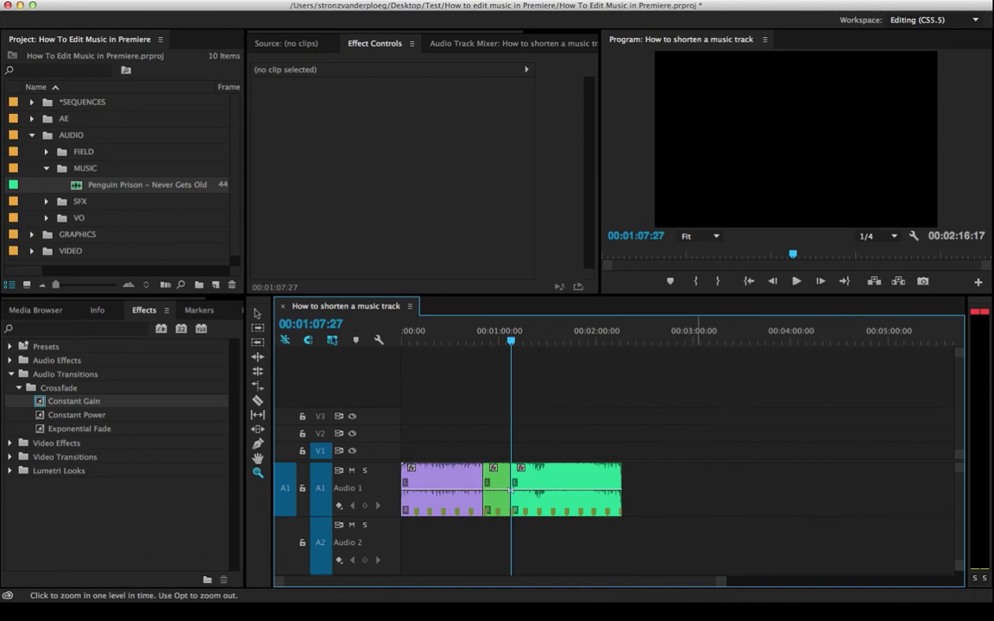
left_click(606, 488)
left_click(635, 488)
left_click(660, 487, "alt")
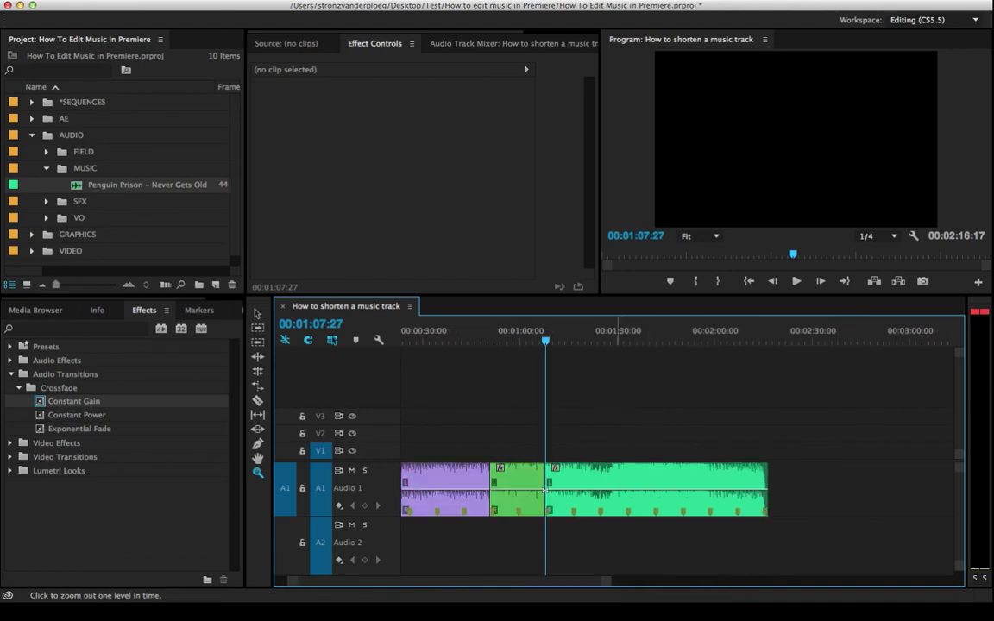
left_click(545, 490, "alt")
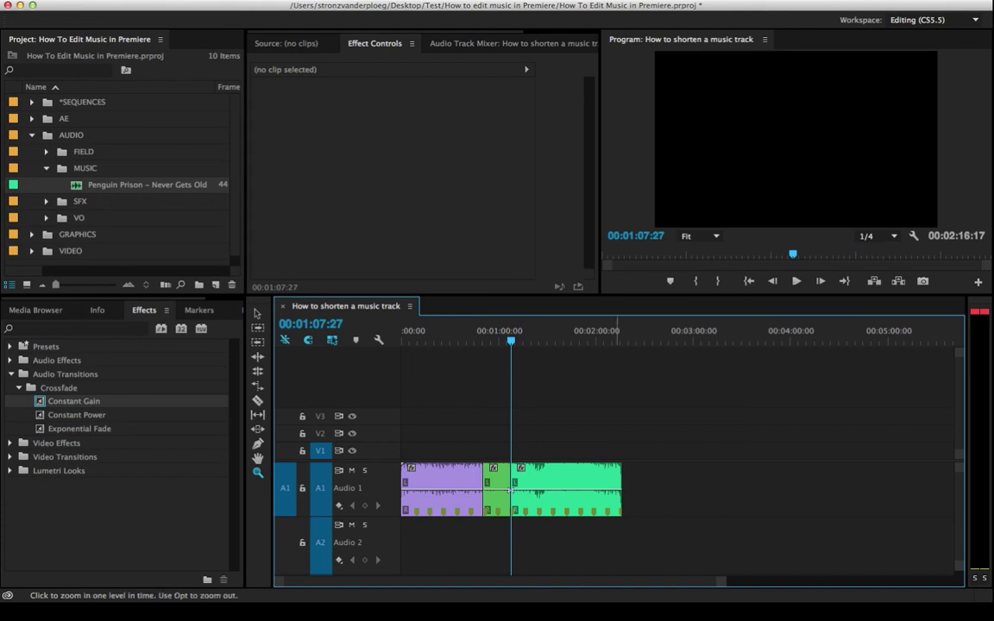
left_click(511, 490)
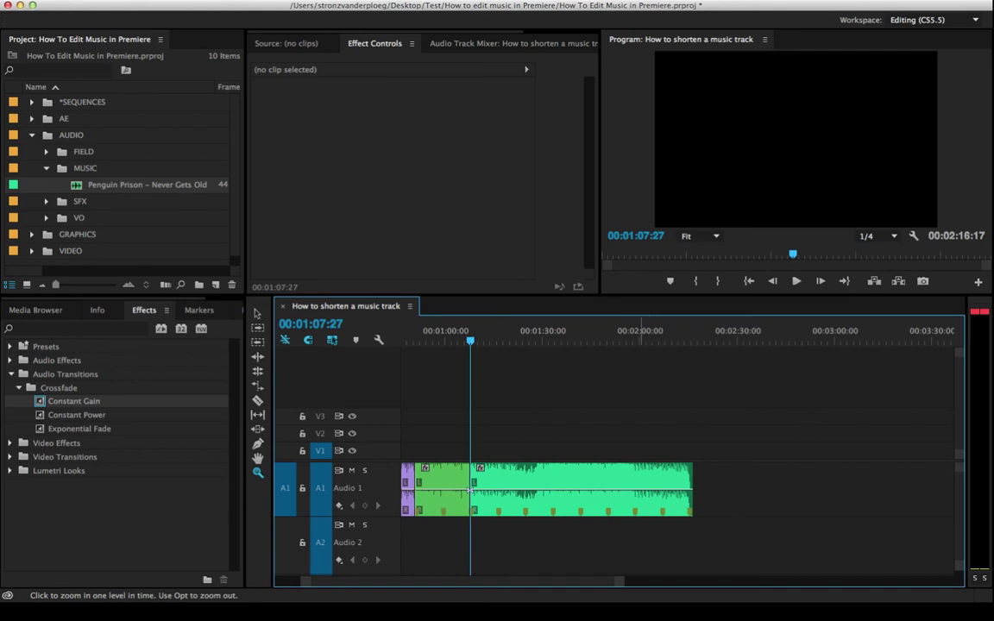
left_click(687, 489)
left_click(687, 489)
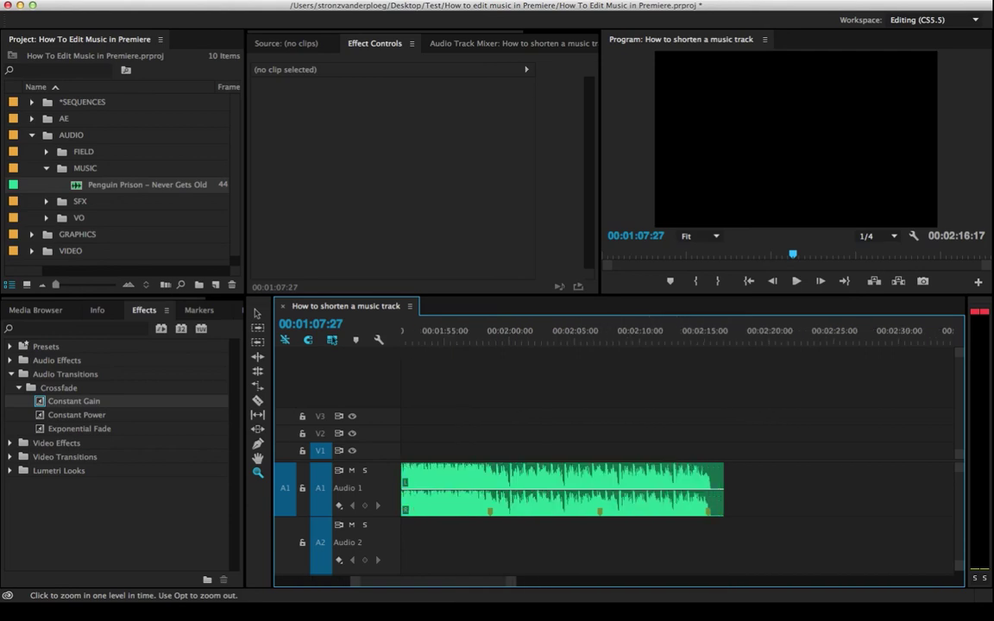
left_click(686, 490)
left_click(656, 490, "alt")
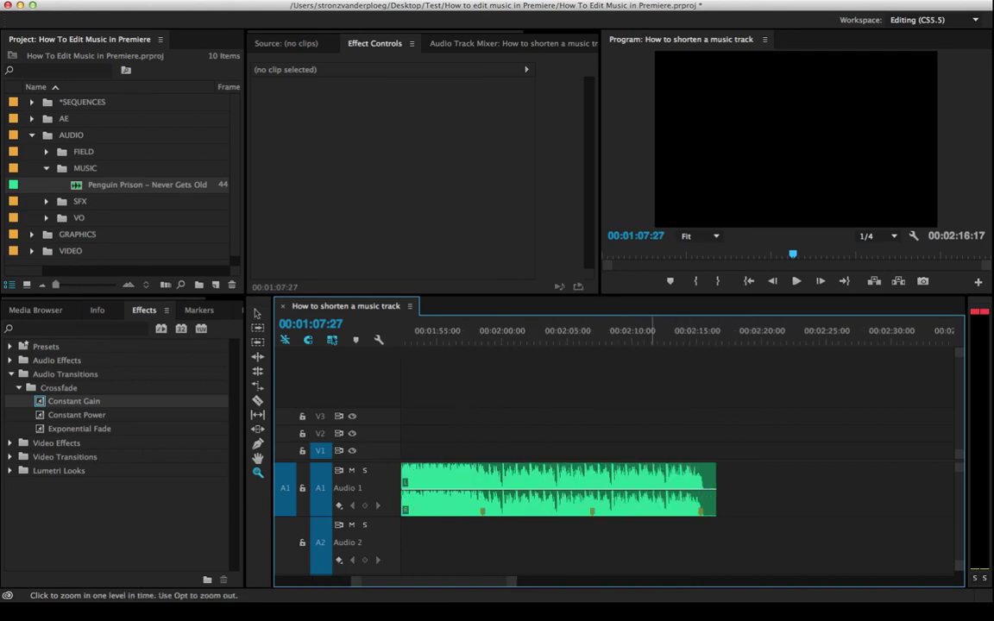